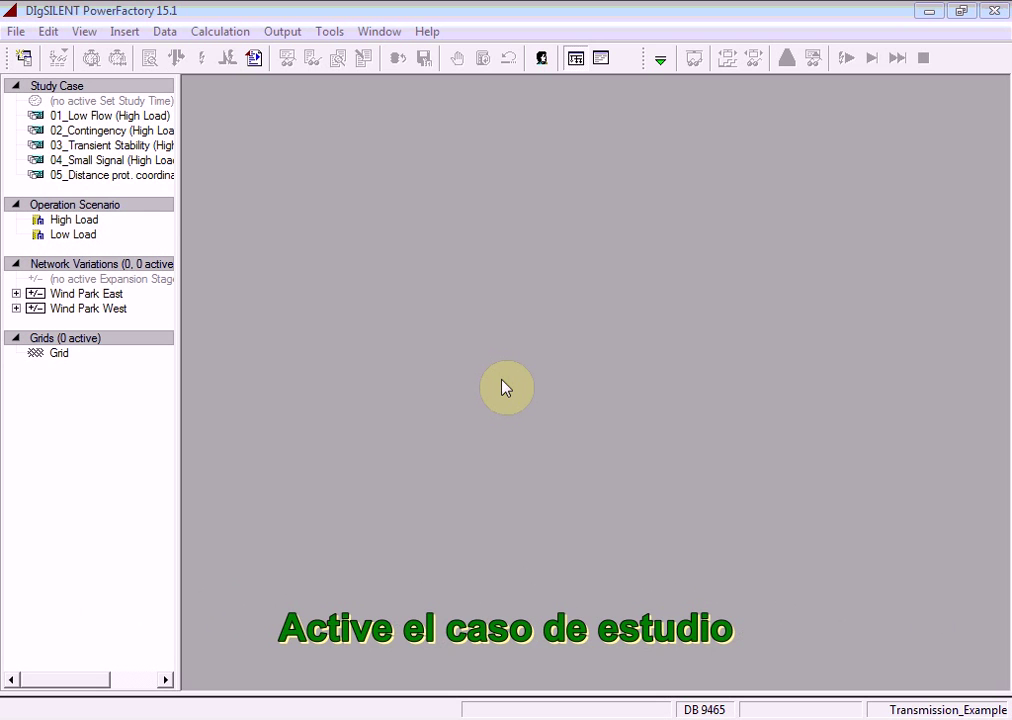
Activate the 05_Distance prot. coordination study case so its SLD Diagramm appears.
left_click(114, 178)
right_click(117, 188)
left_click(199, 245)
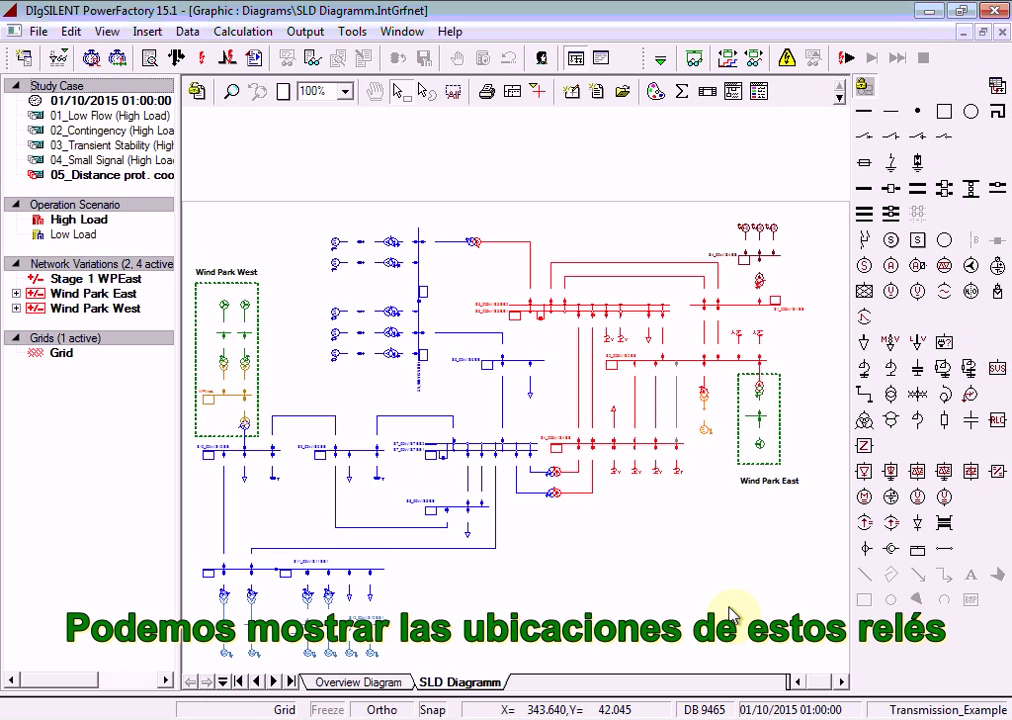
Set diagram colouring to Secondary Equipment > Relays, Current and Voltage Transformers.
left_click(651, 95)
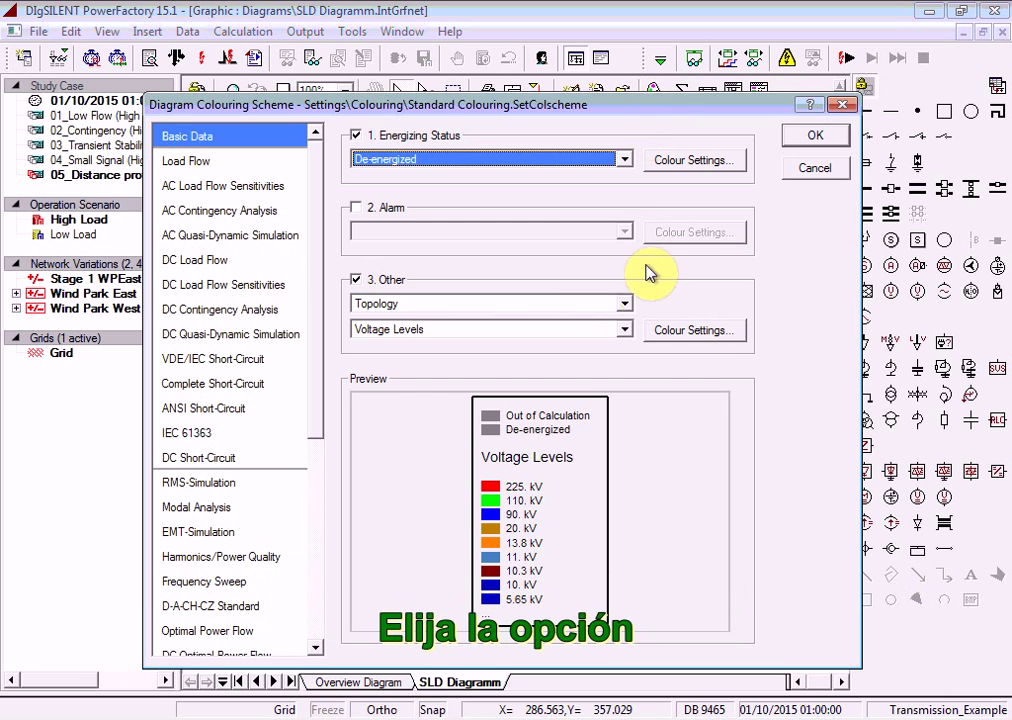
left_click(624, 303)
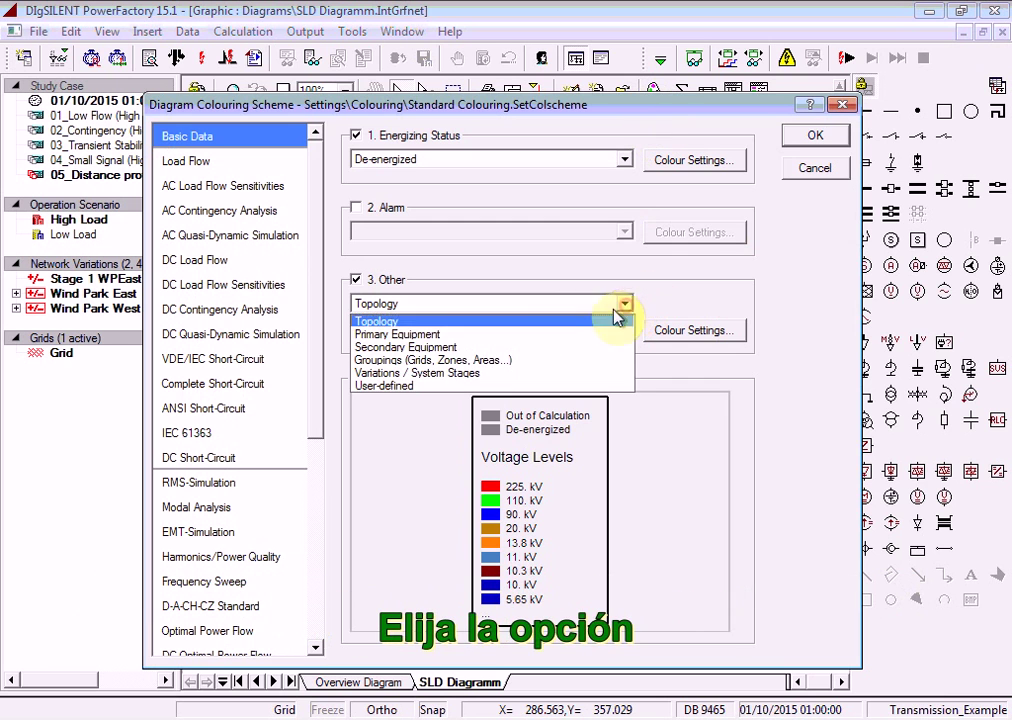
left_click(489, 352)
left_click(565, 332)
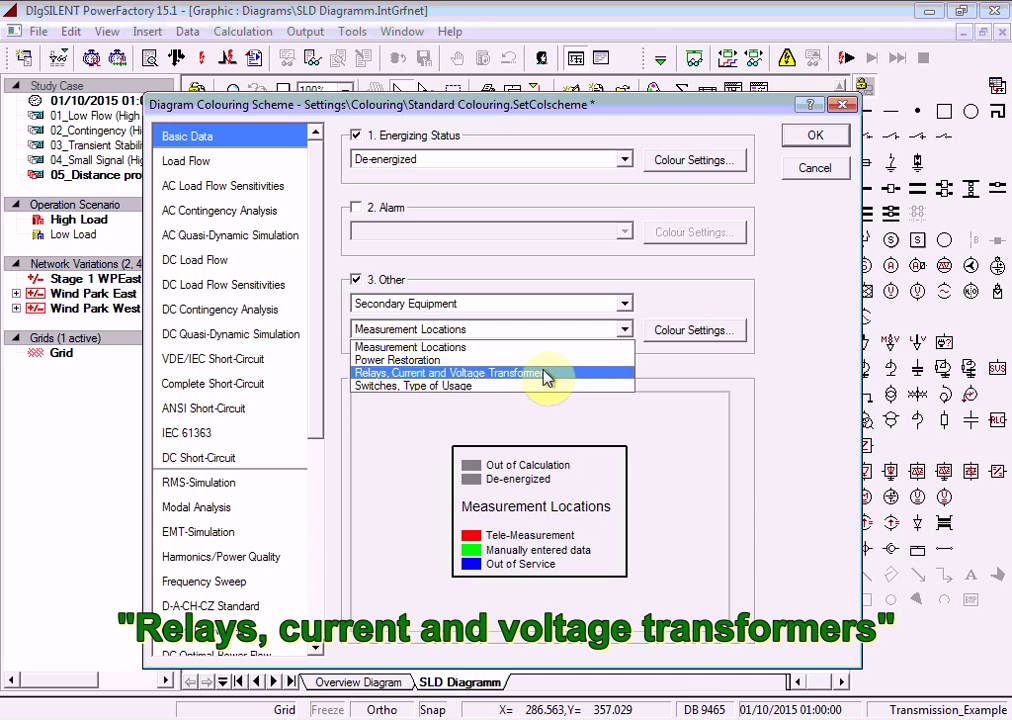
left_click(547, 374)
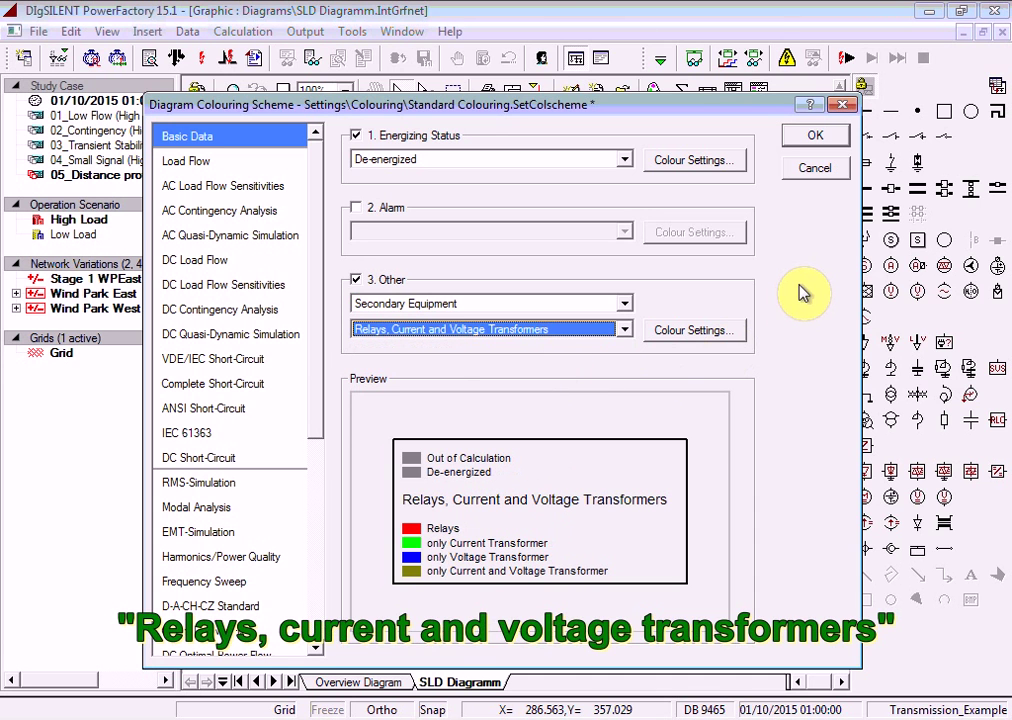
left_click(815, 136)
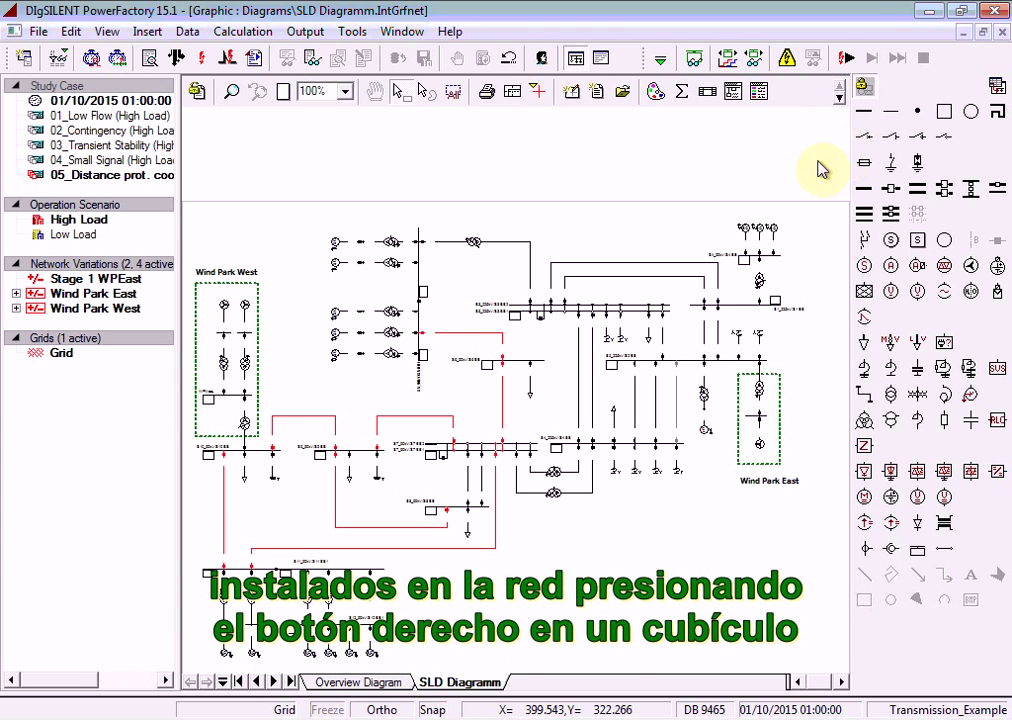
List the devices in cubicle L1\Cub_1 at S5_90kV, including relay R S5-S6.
right_click(424, 333)
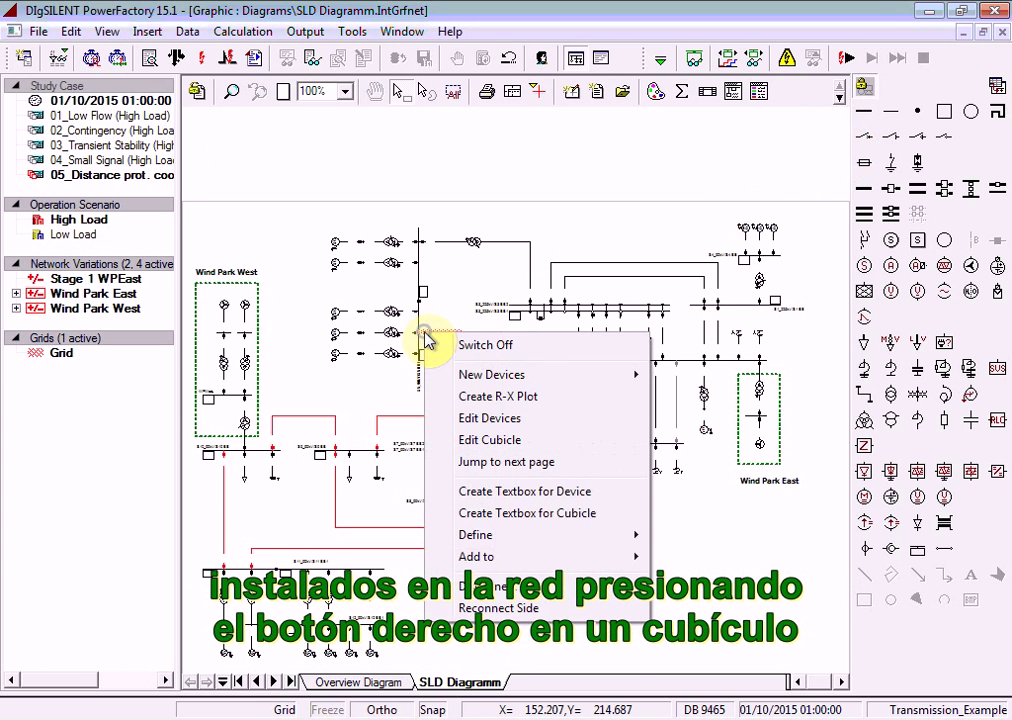
left_click(518, 420)
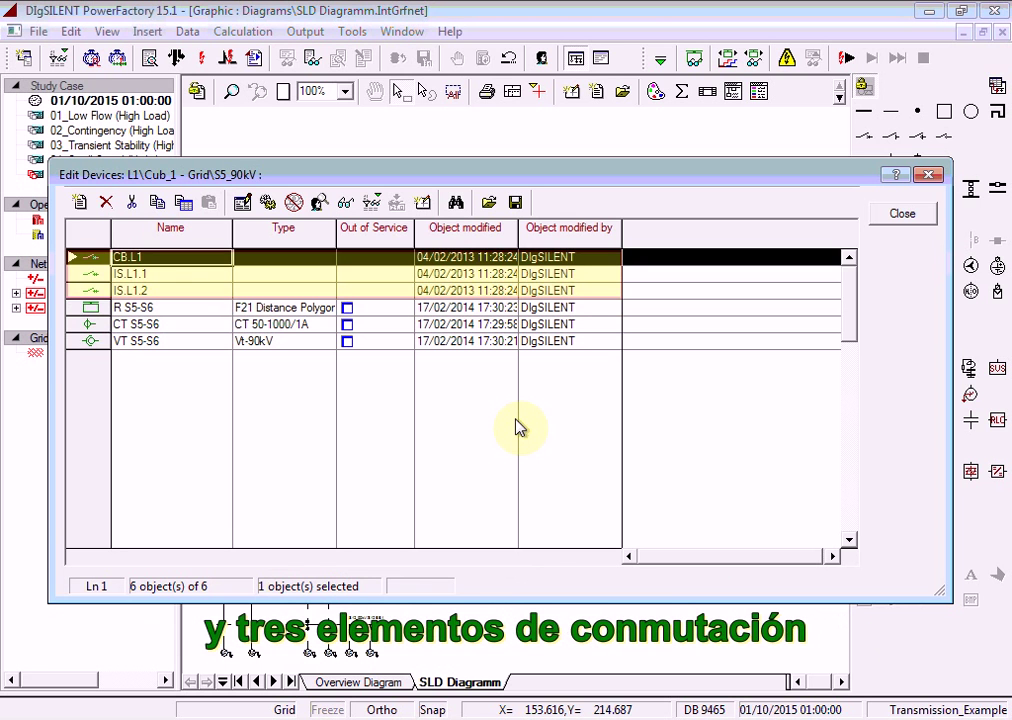
double_click(95, 310)
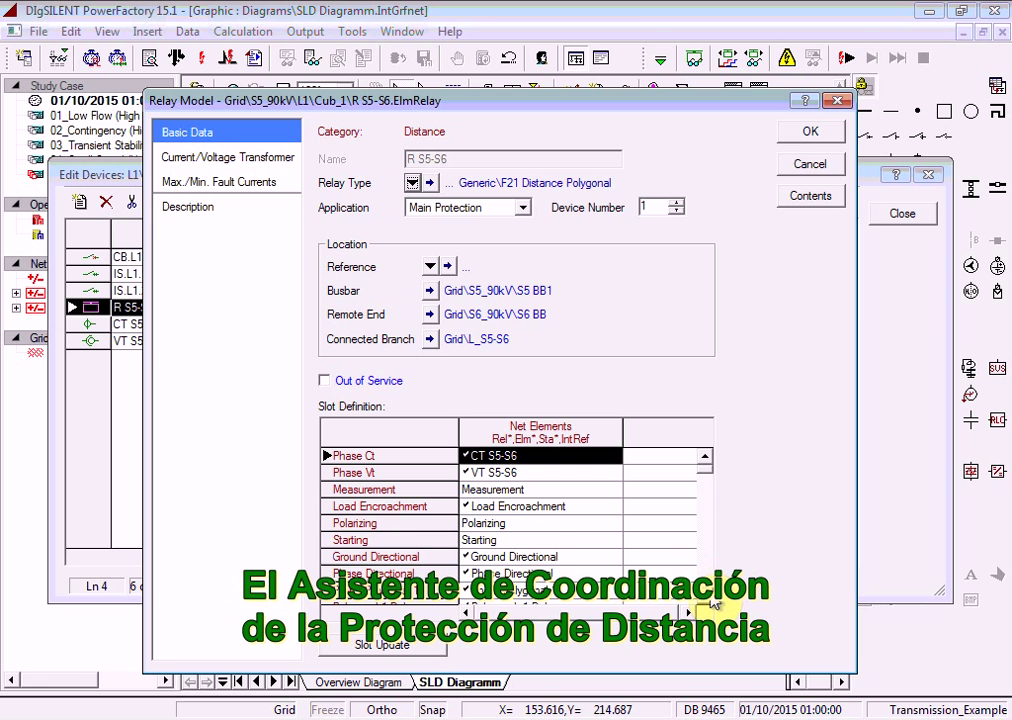
scroll(713, 595, "down", 2)
scroll(713, 598, "down", 4)
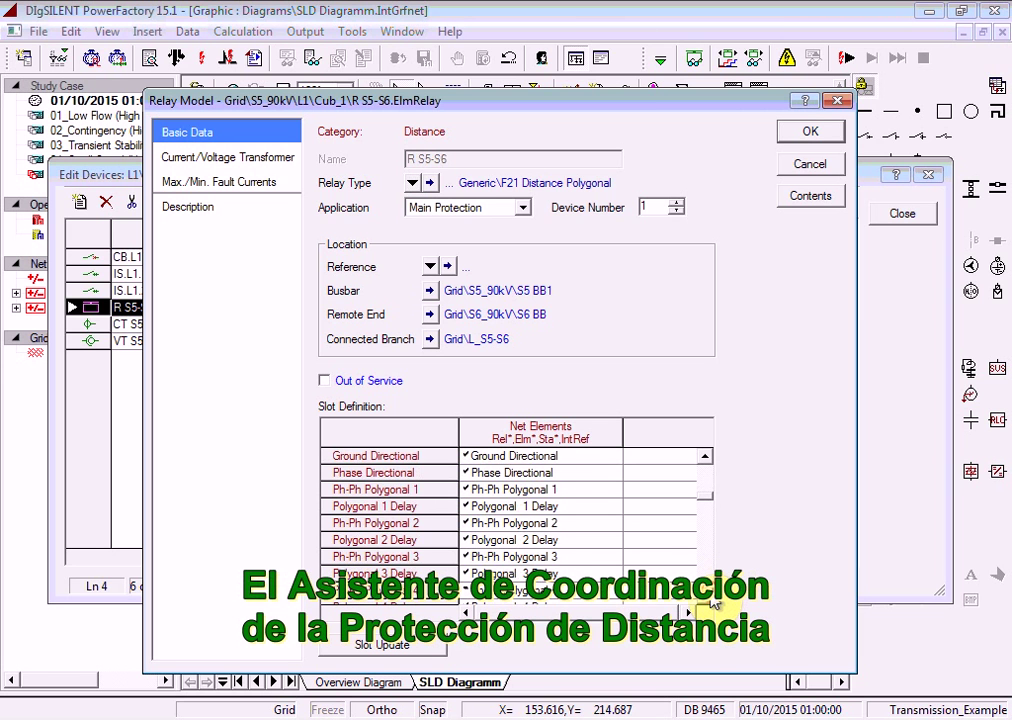
scroll(713, 598, "down", 3)
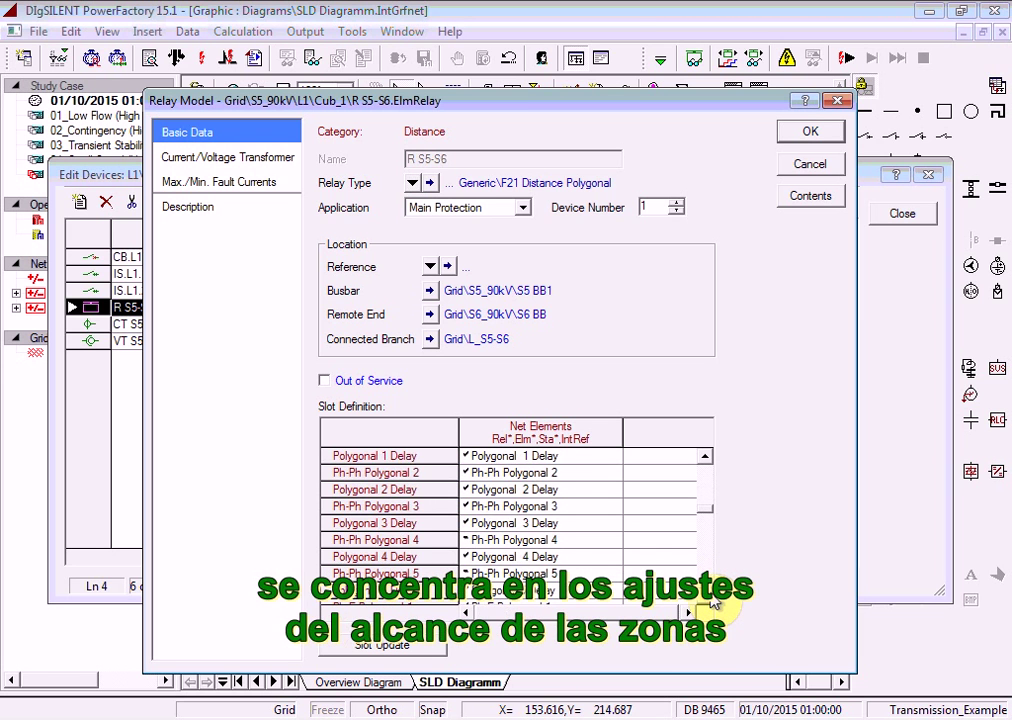
left_click(704, 457)
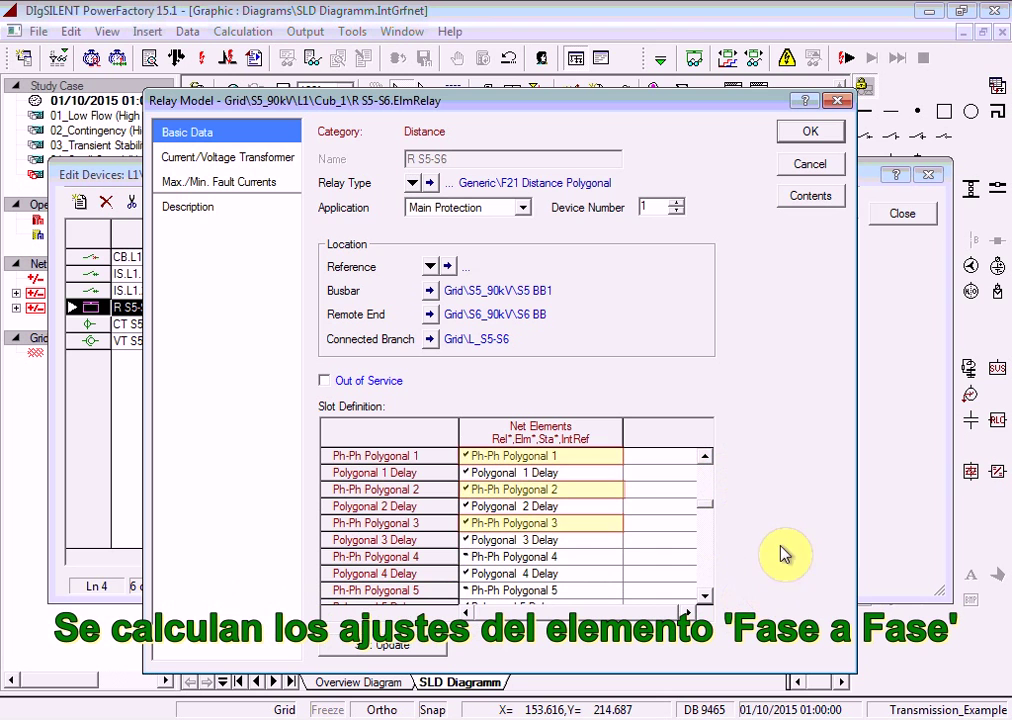
left_click(705, 596)
left_click(705, 596)
left_click(705, 596)
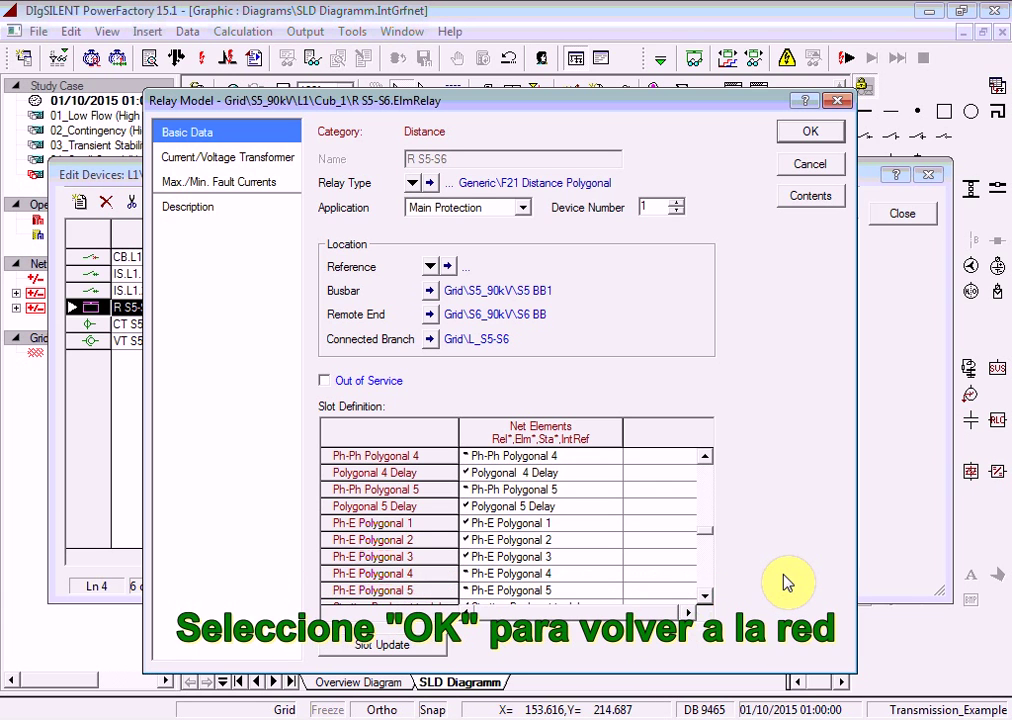
left_click(810, 131)
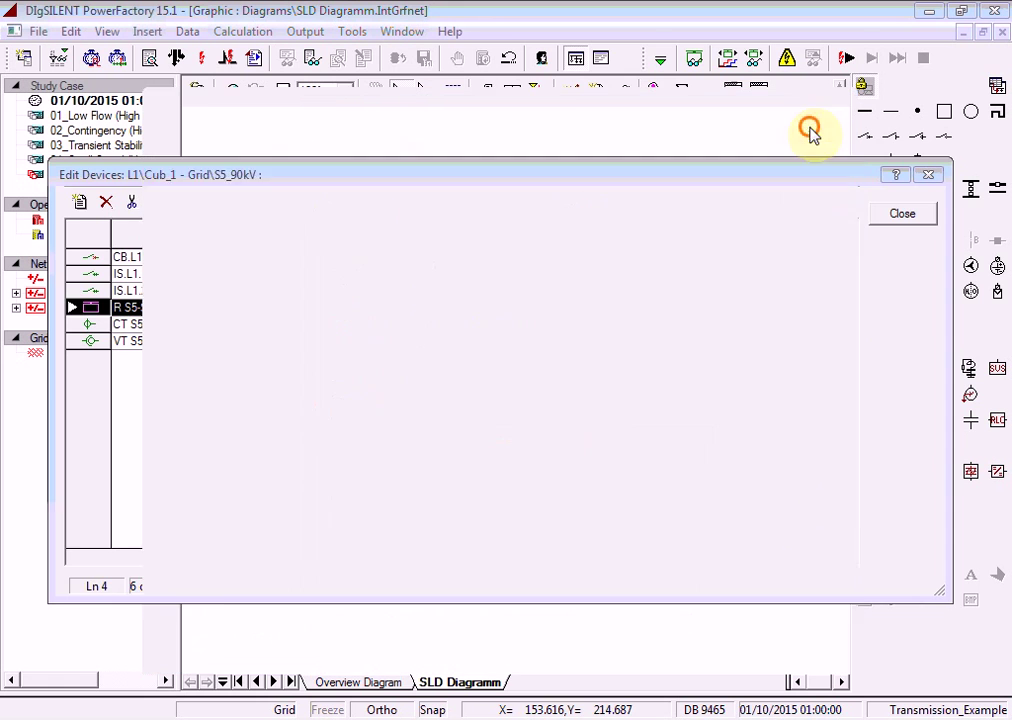
Close the device list and set diagram colouring to Groupings (Grids, Zones, Areas...) > Paths.
left_click(924, 219)
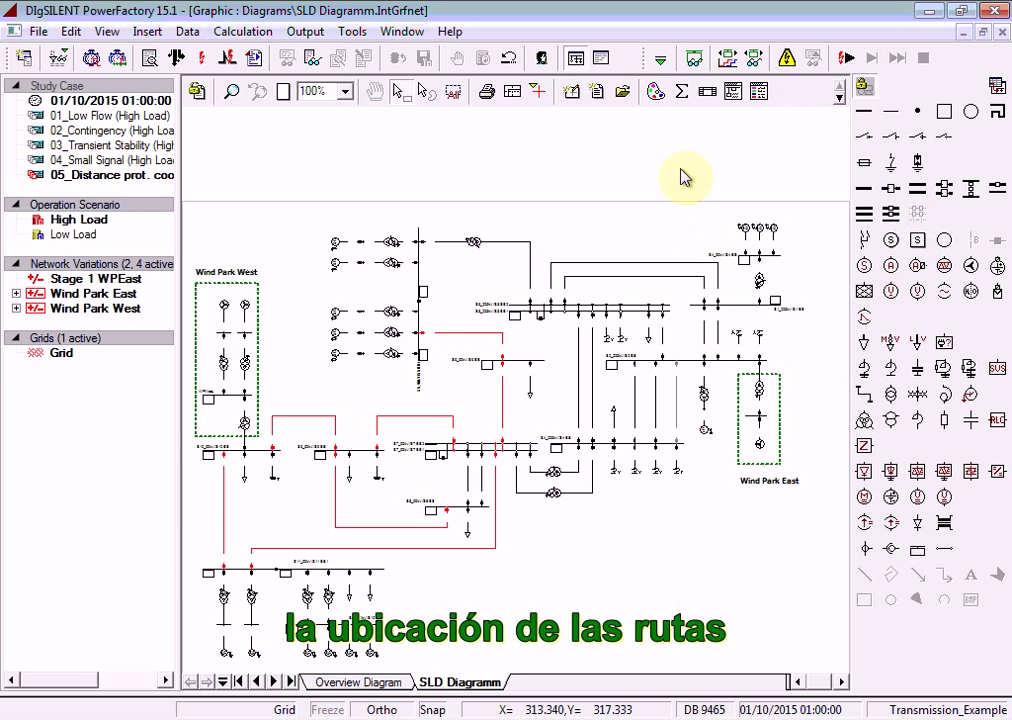
left_click(655, 92)
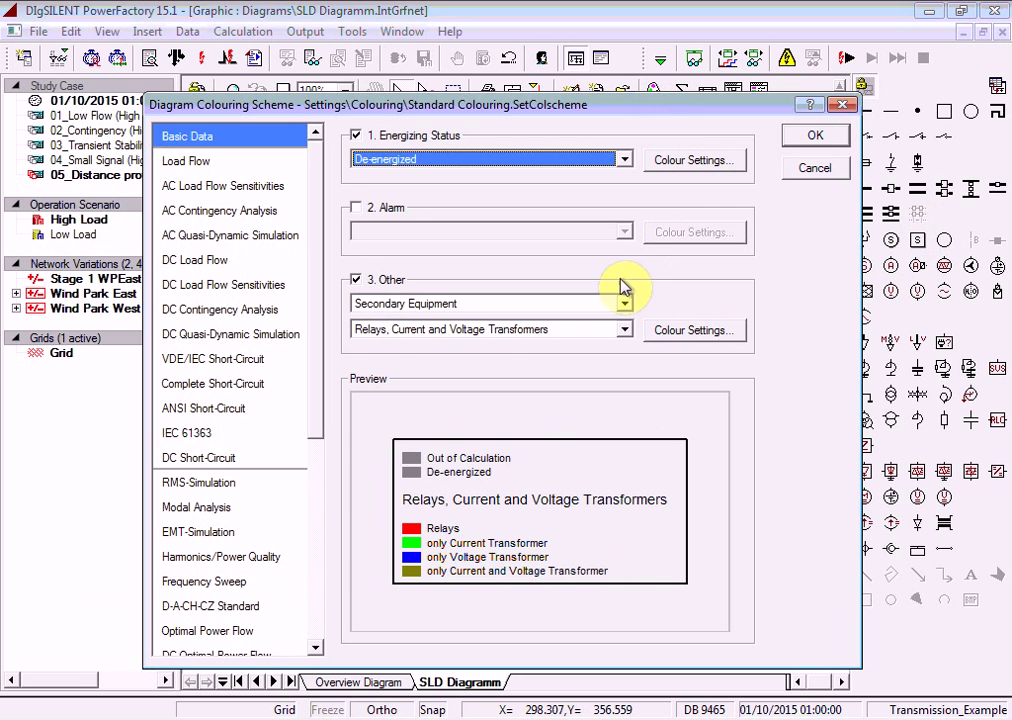
left_click(592, 304)
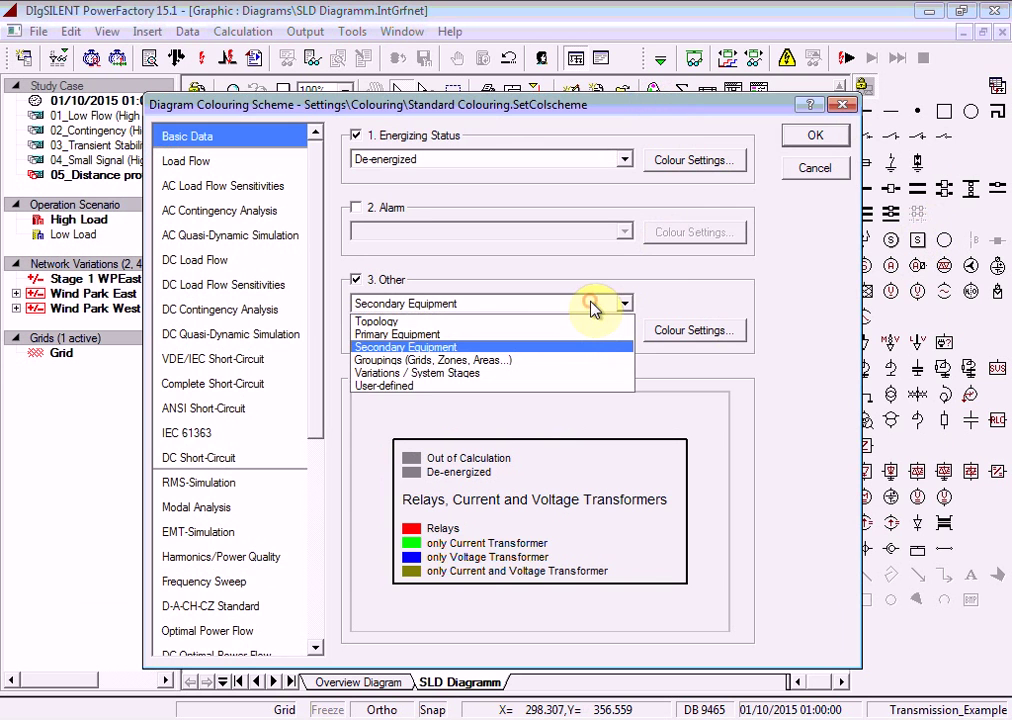
left_click(466, 361)
left_click(528, 332)
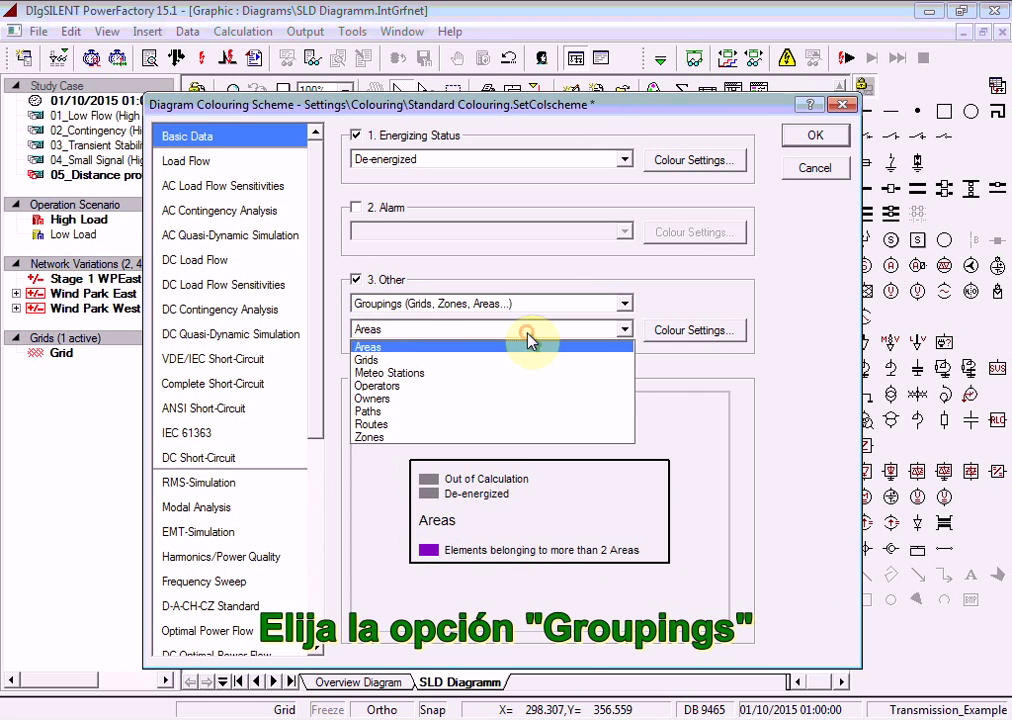
left_click(512, 412)
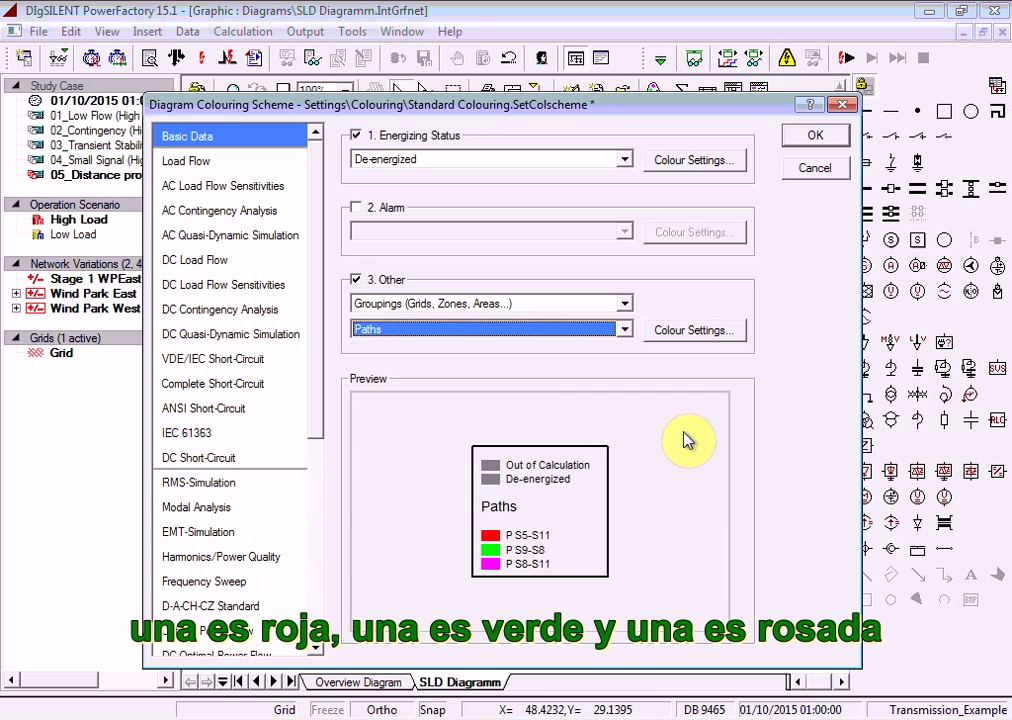
left_click(826, 138)
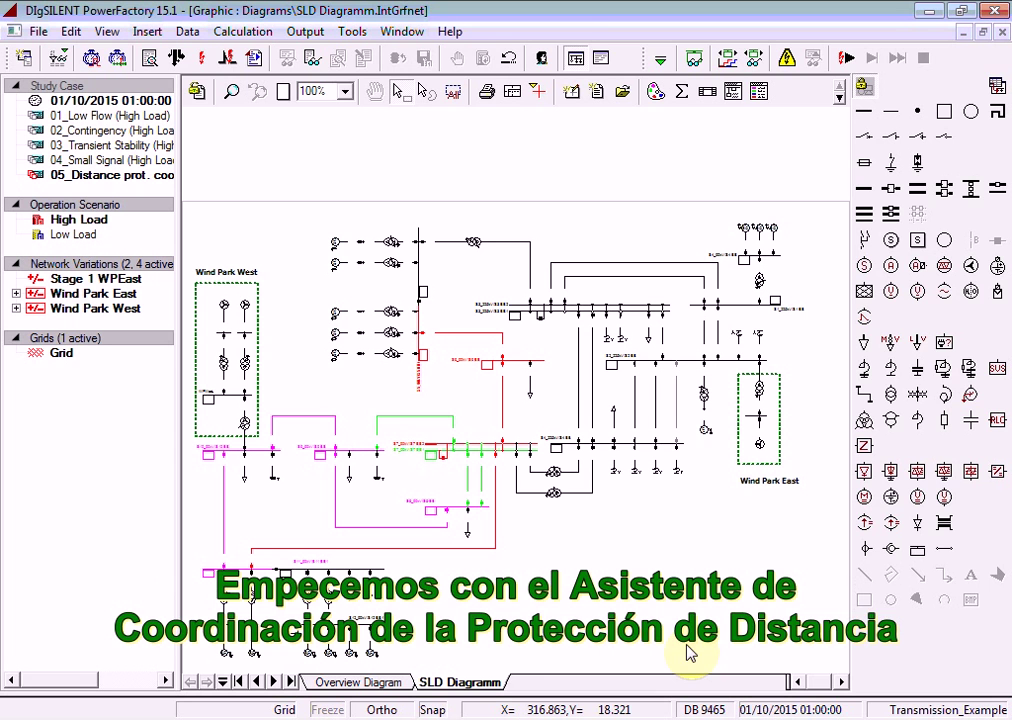
Keep the Protection toolbox and launch the Protection Coordination Assistant.
left_click(662, 64)
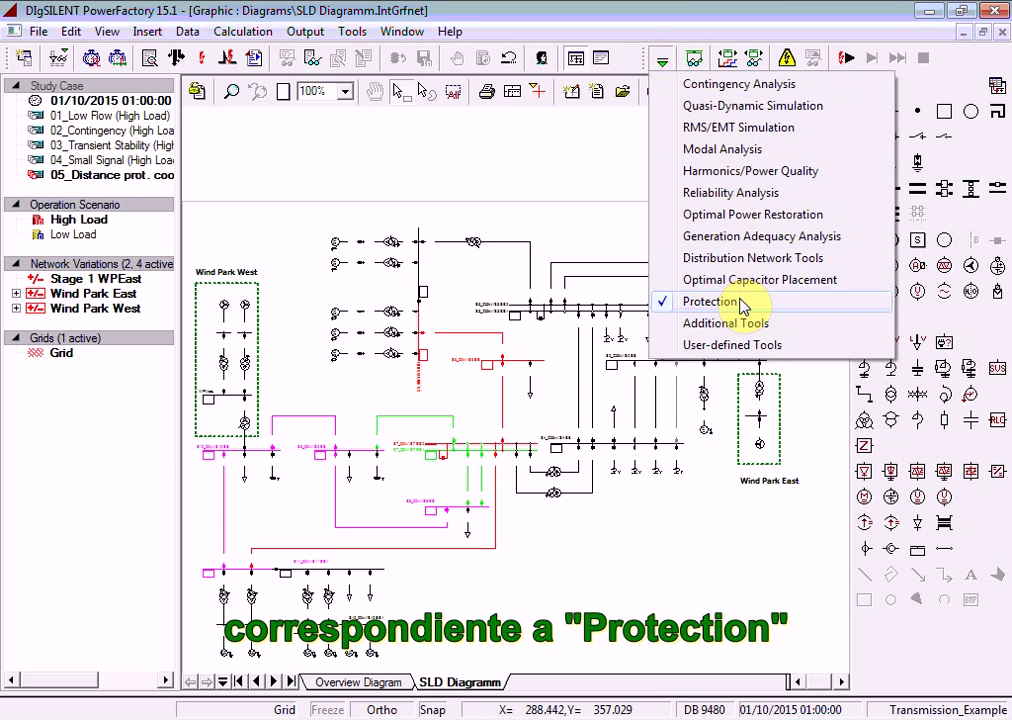
key("Escape")
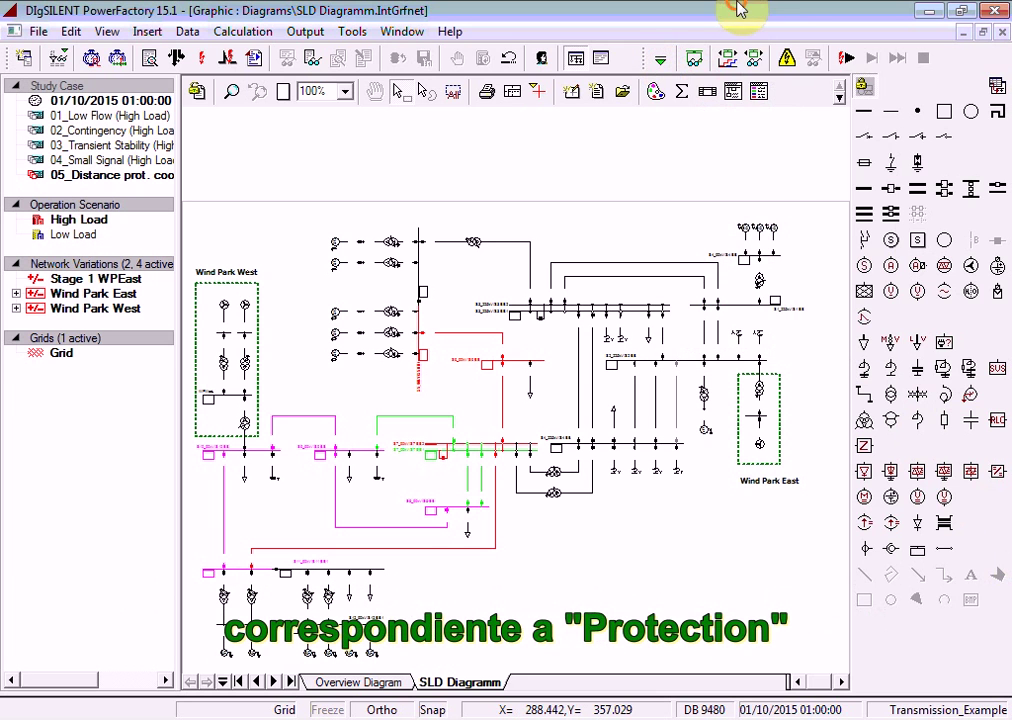
left_click(729, 60)
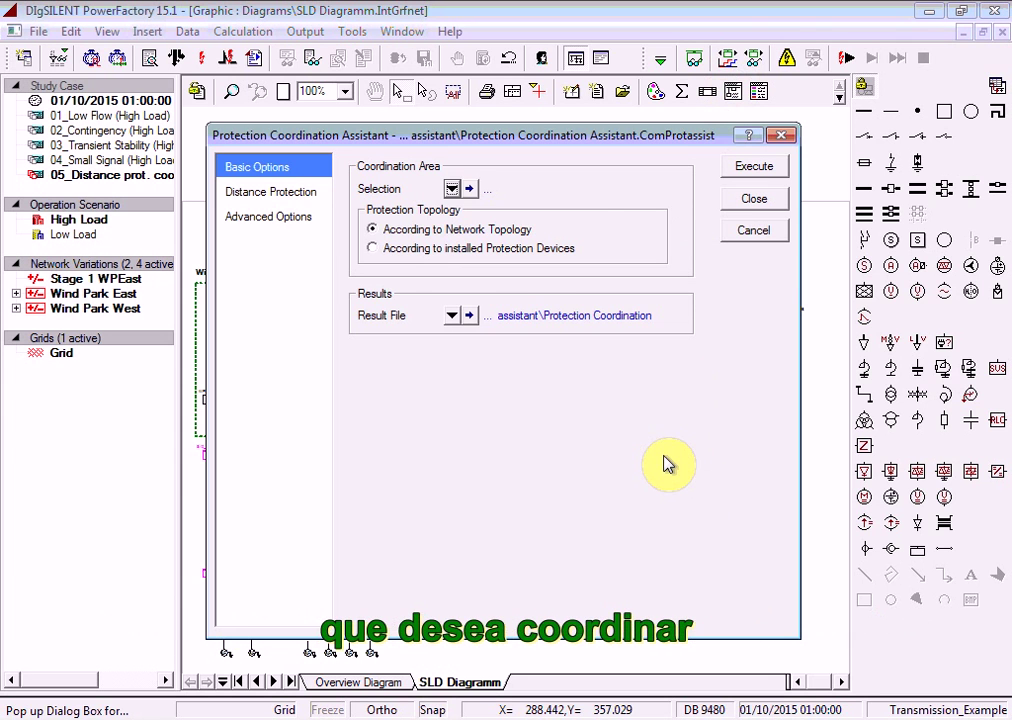
Coordinate all three paths using installed protection devices as topology, then view Distance Protection settings.
left_click(453, 189)
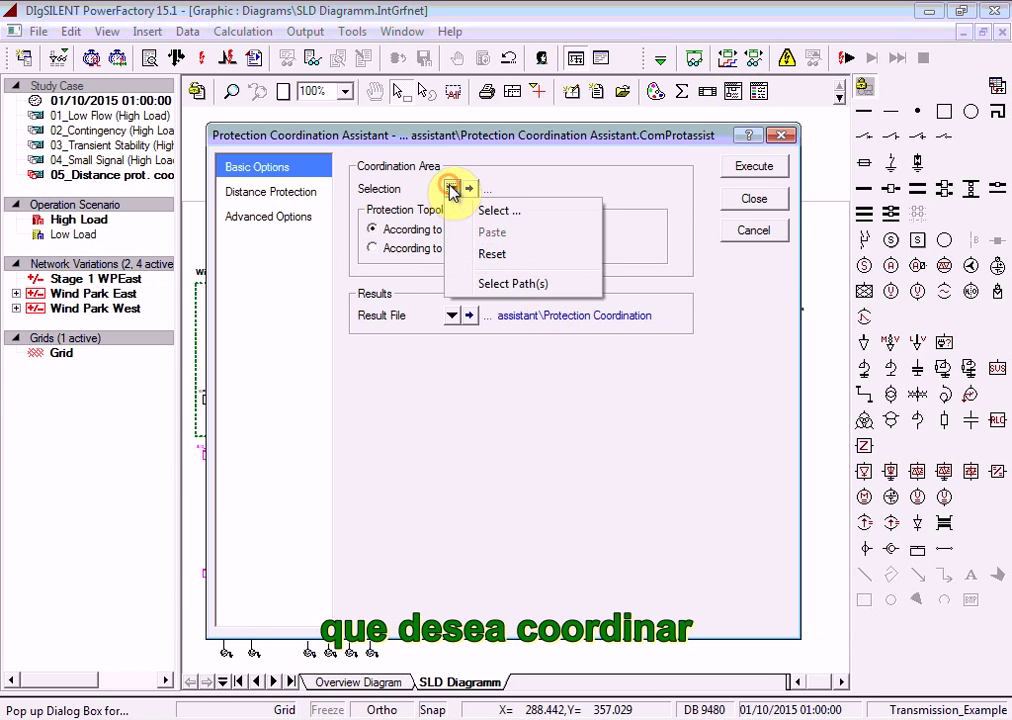
left_click(512, 284)
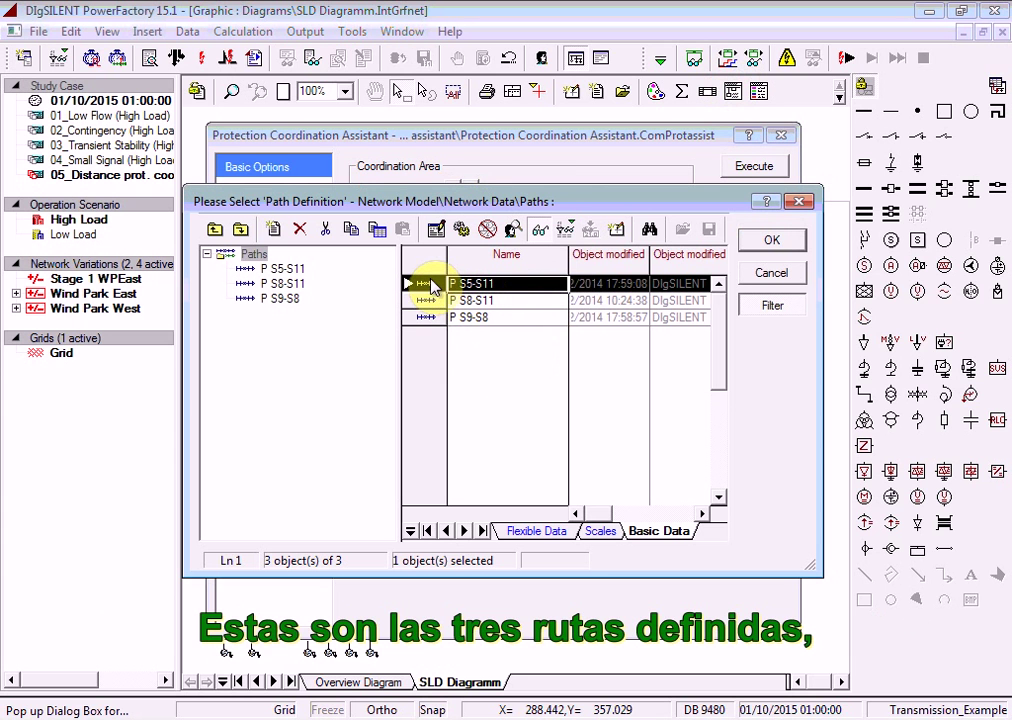
left_click_drag(418, 282, 422, 334)
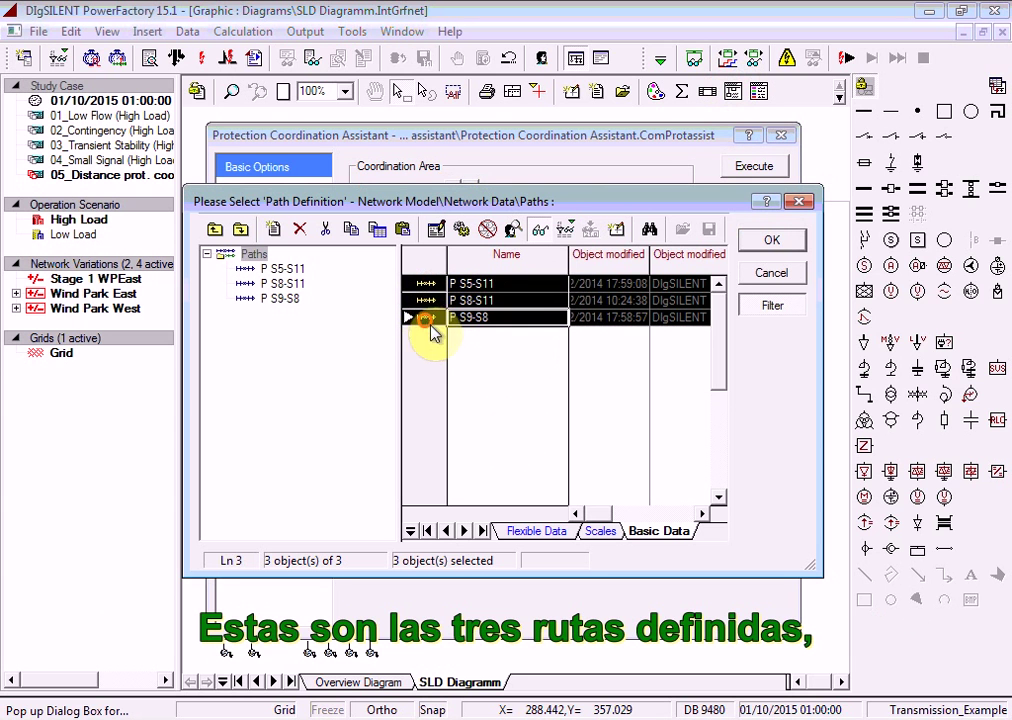
left_click(782, 244)
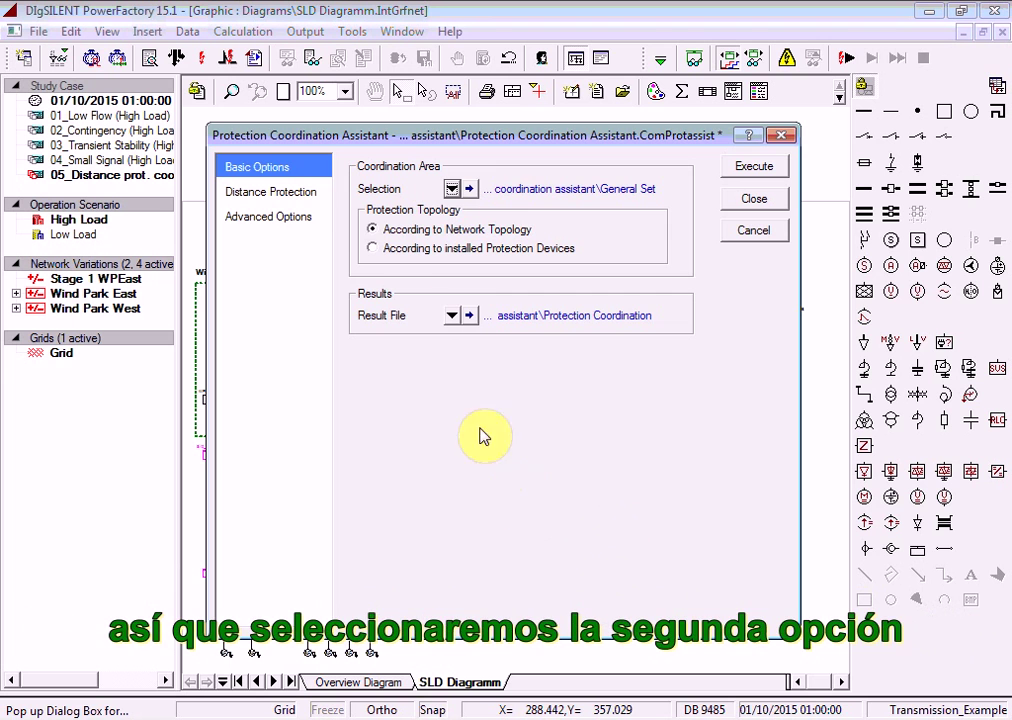
left_click(373, 249)
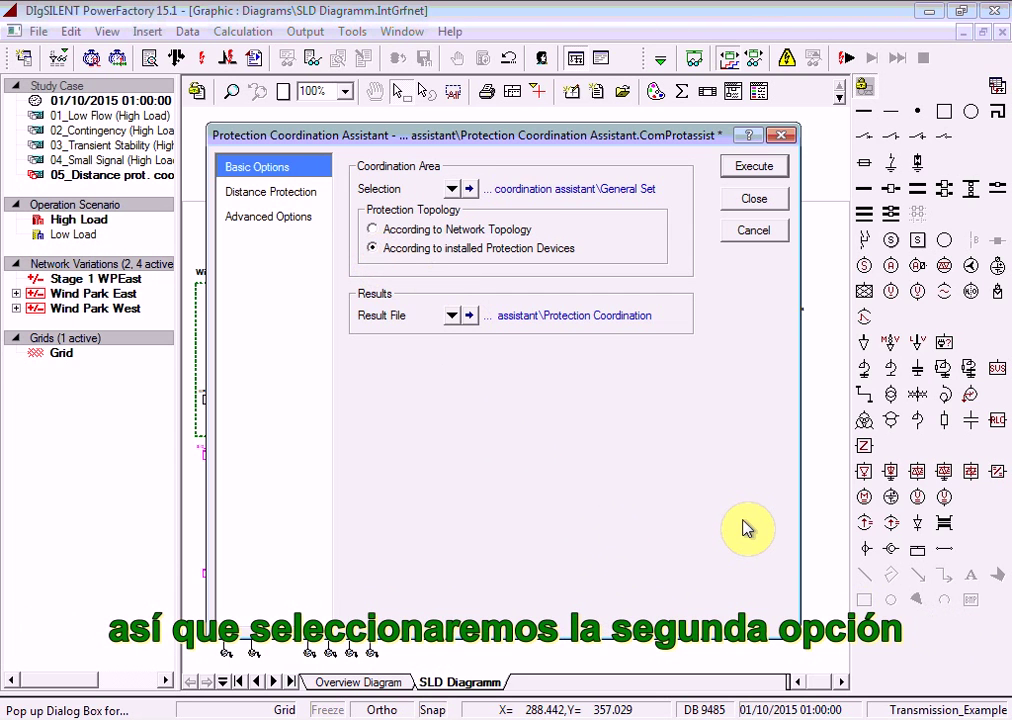
left_click(278, 196)
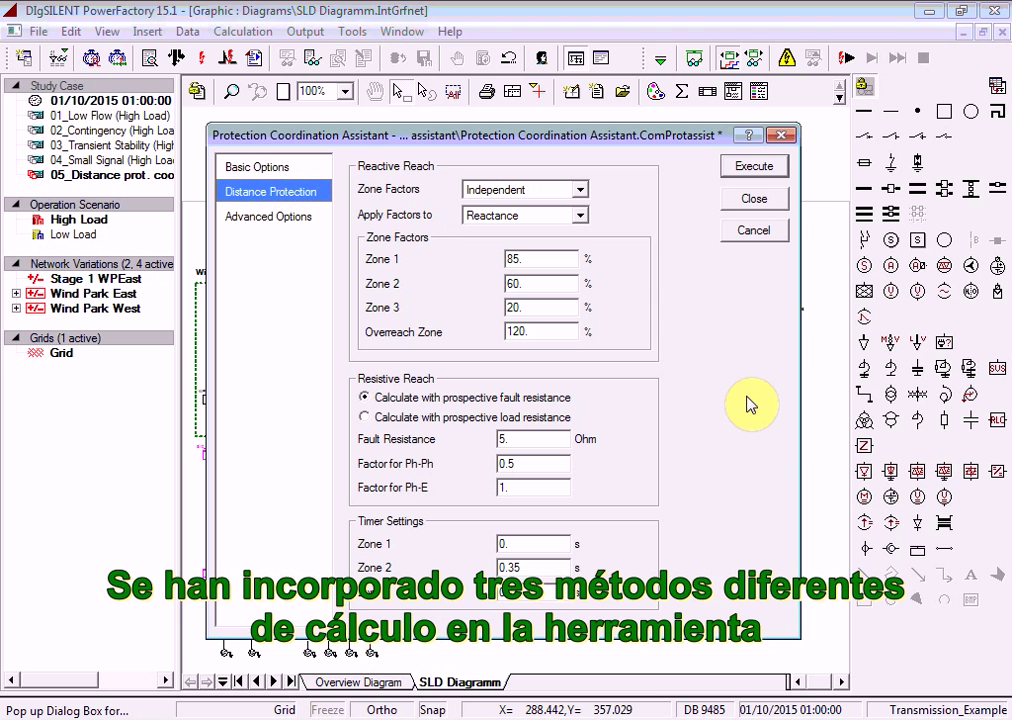
Bring up the User Manual help for the Zone Factors setting with F1.
key("Tab")
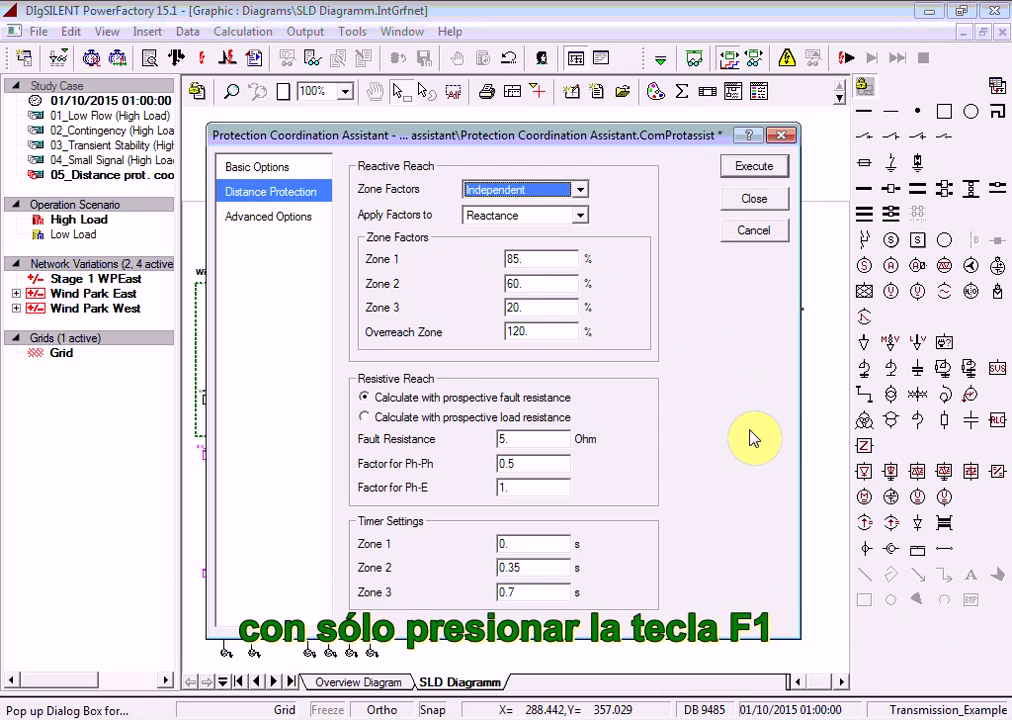
key("F1")
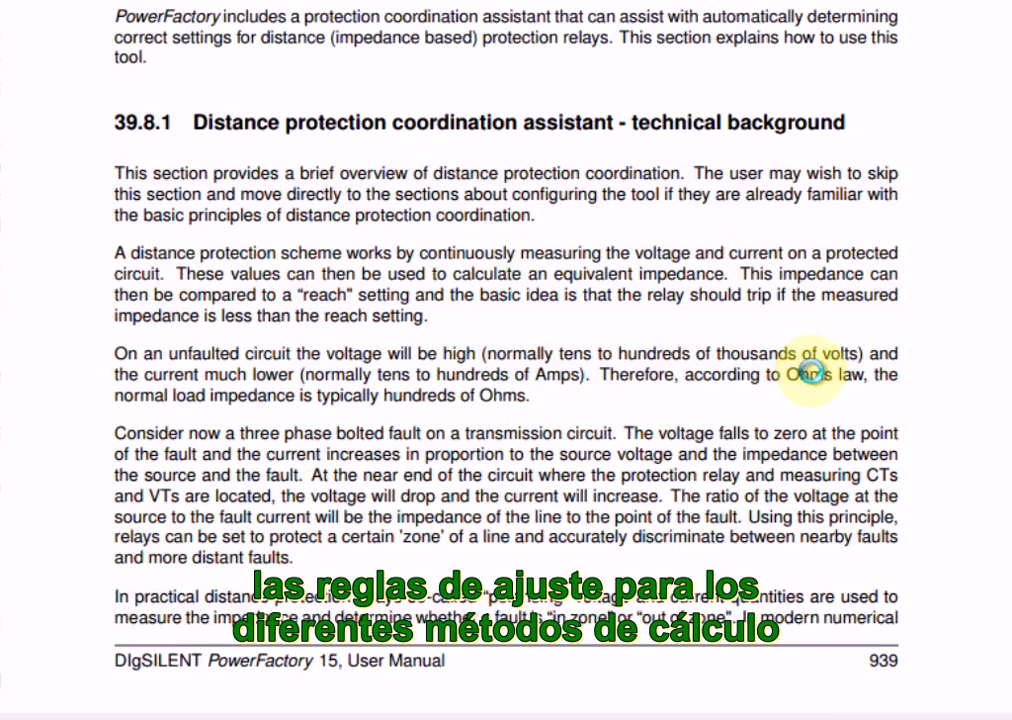
Read the manual's Independent (39.8.1.1) and Cumulative (39.8.1.2) zone factor methods.
scroll(810, 372, "down", 15)
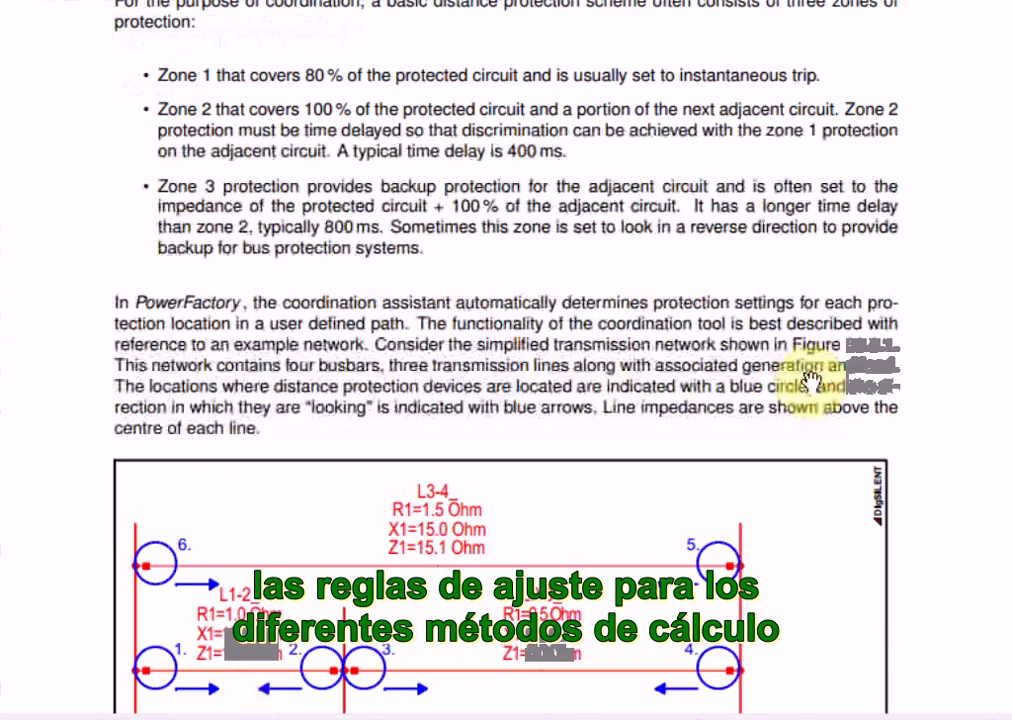
scroll(822, 318, "down", 5)
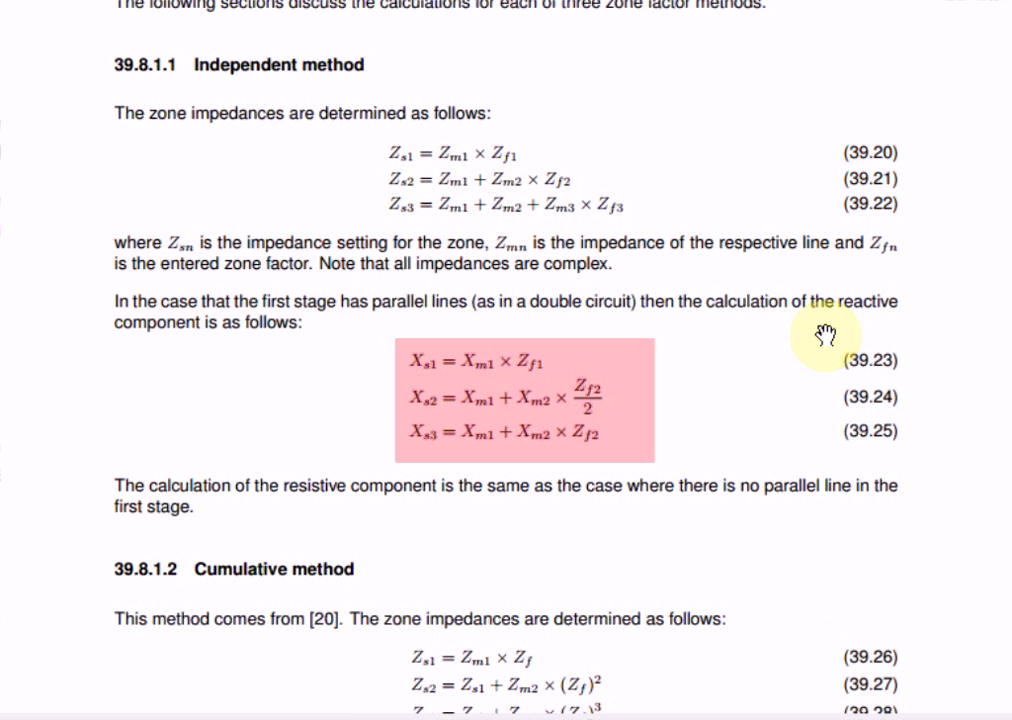
scroll(800, 220, "down", 3)
scroll(795, 200, "down", 5)
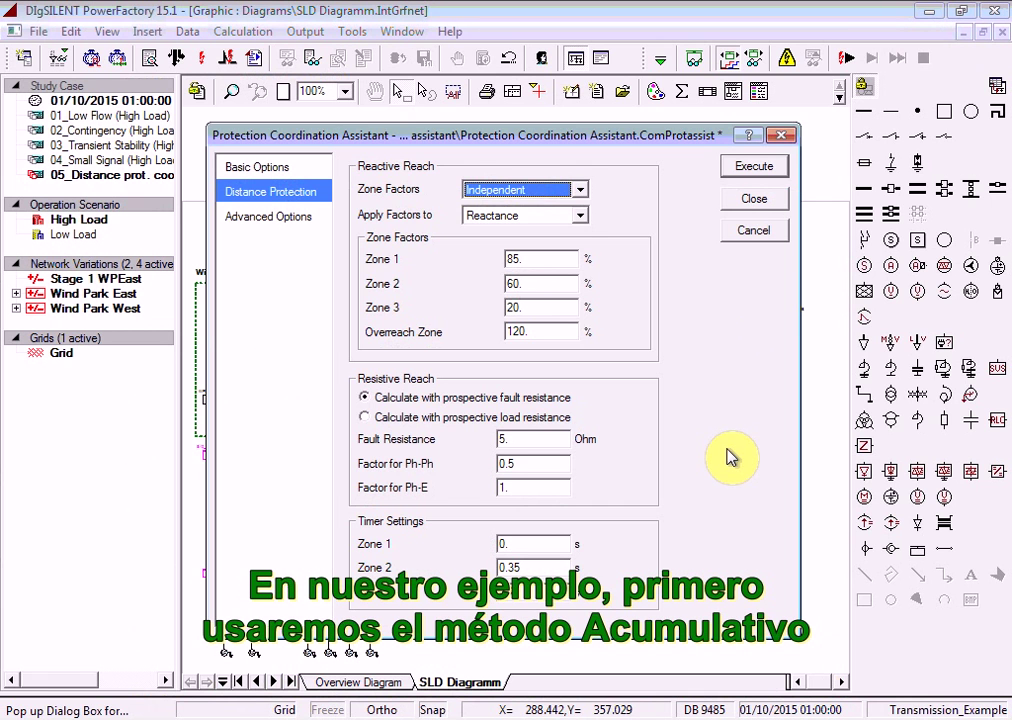
Change Zone Factors to Cumulative, leaving a single 85% factor for all zones.
left_click(579, 189)
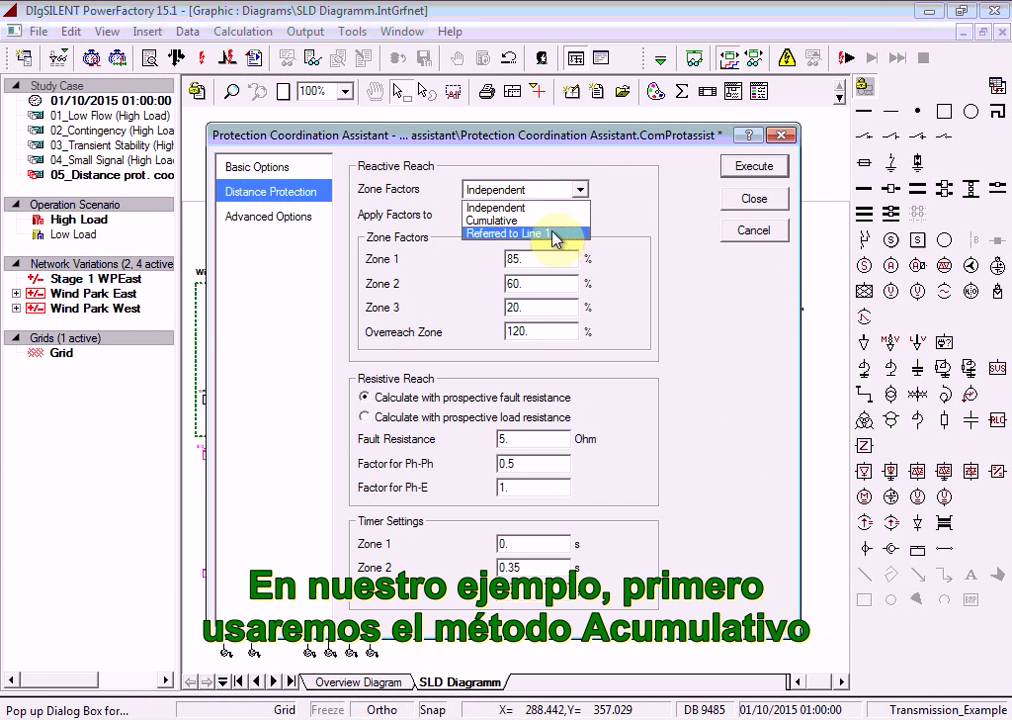
left_click(515, 220)
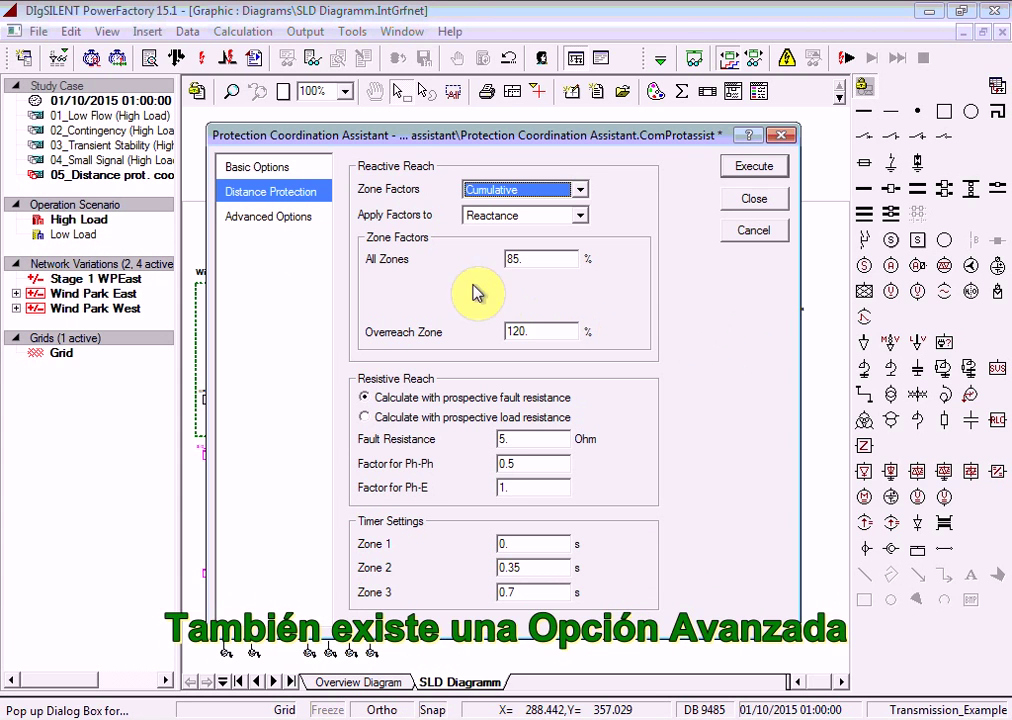
Keep the Zone 3 'smallest impedance at end of line 2' preference and execute the assistant.
left_click(288, 217)
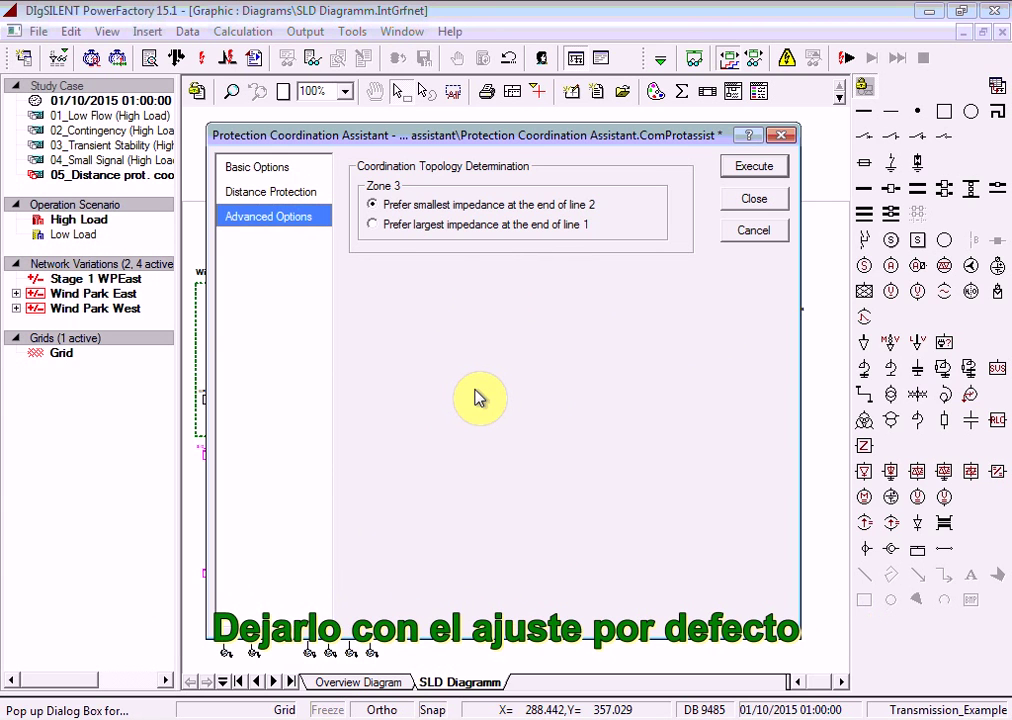
left_click(765, 168)
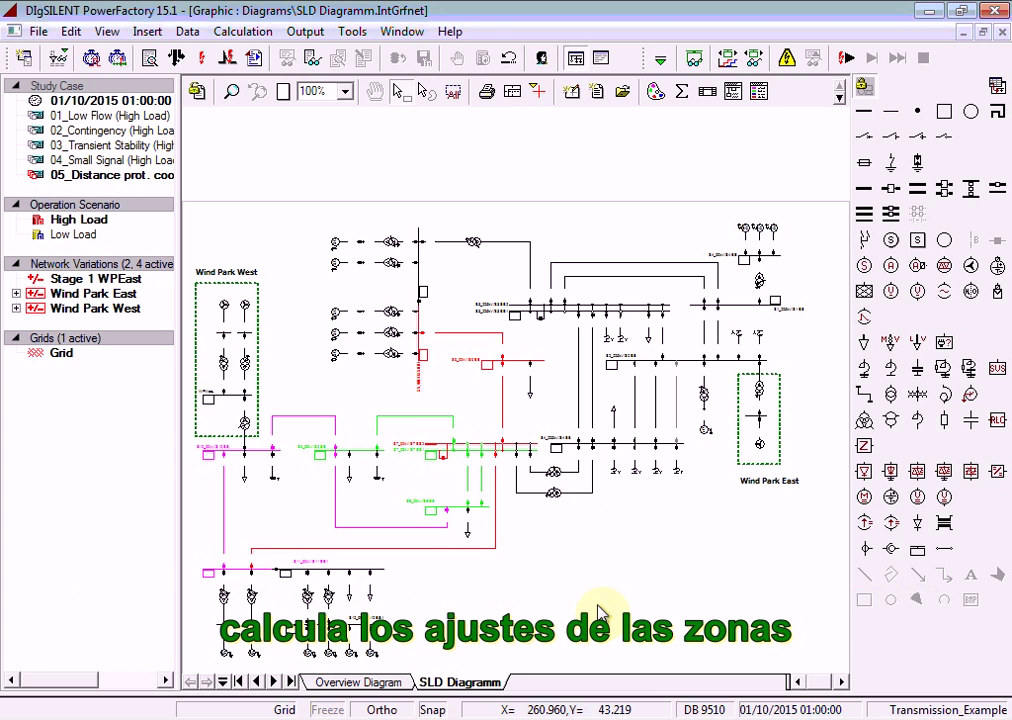
Output the P S5-S11 coordination results as a report plus a time-distance diagram.
left_click(757, 58)
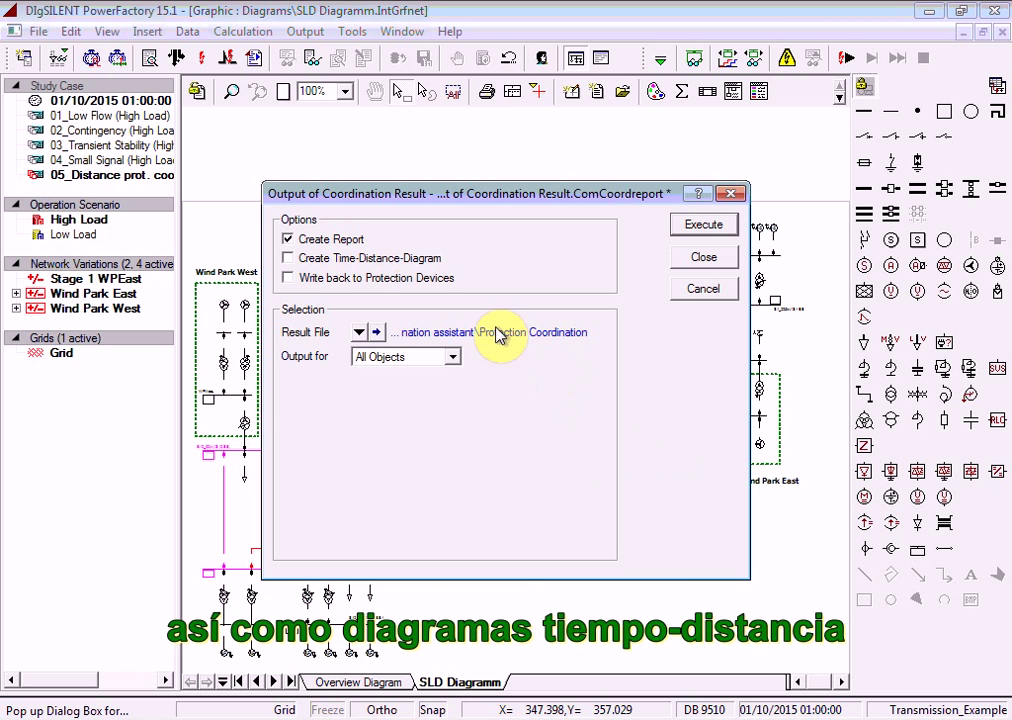
left_click(288, 258)
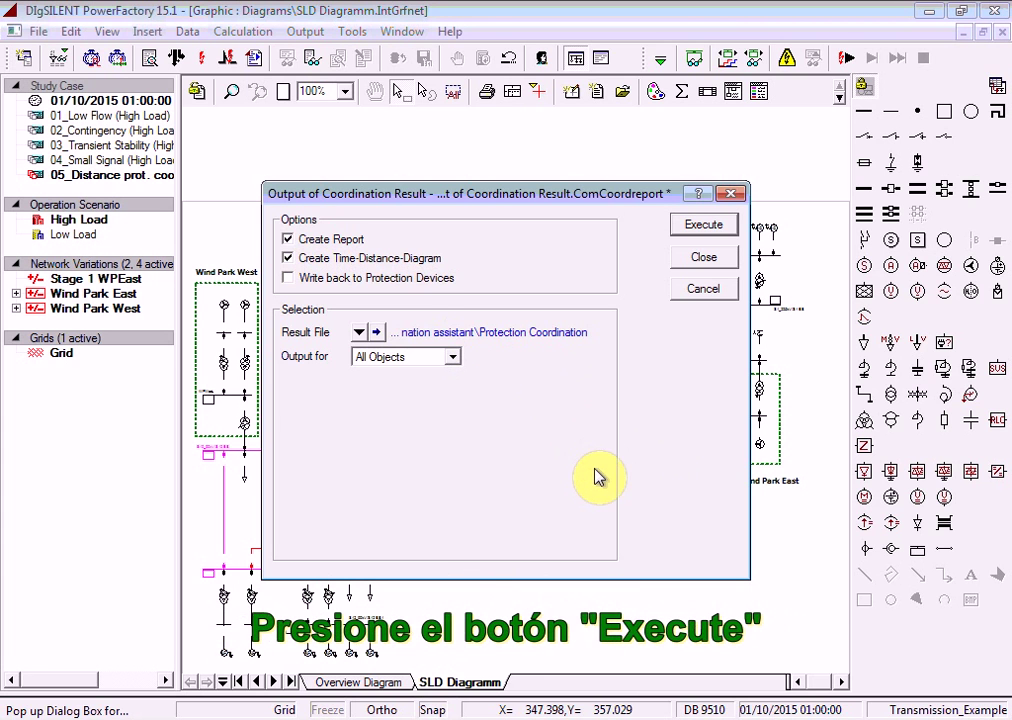
left_click(712, 225)
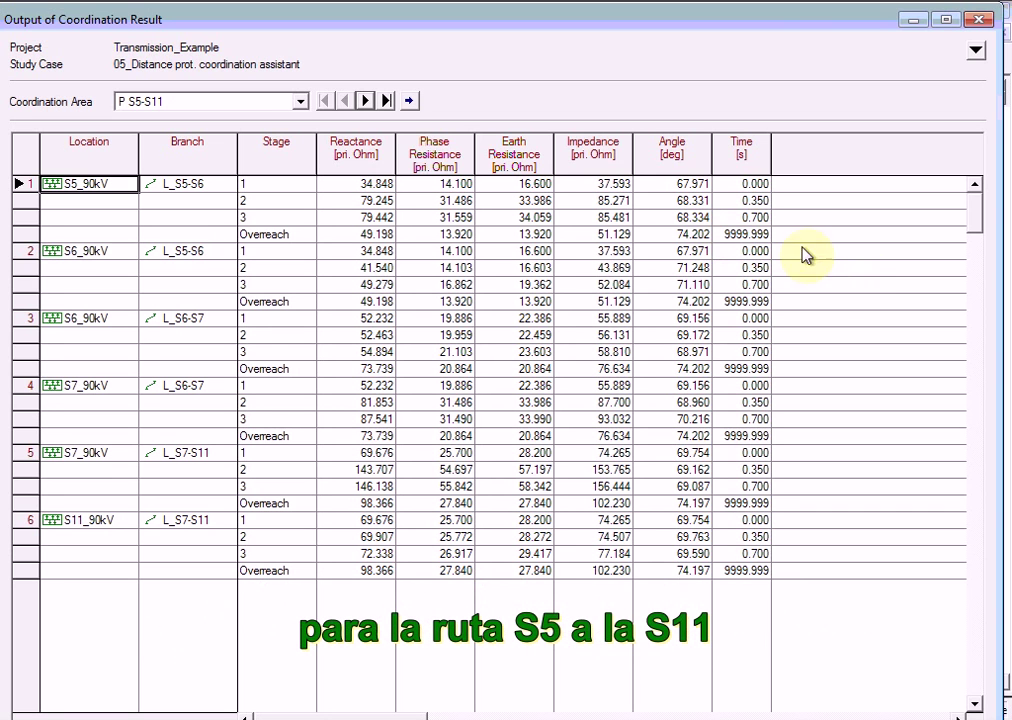
View the coordination tables for P S9-S8 and P S8-S11, then close the report window.
left_click(300, 101)
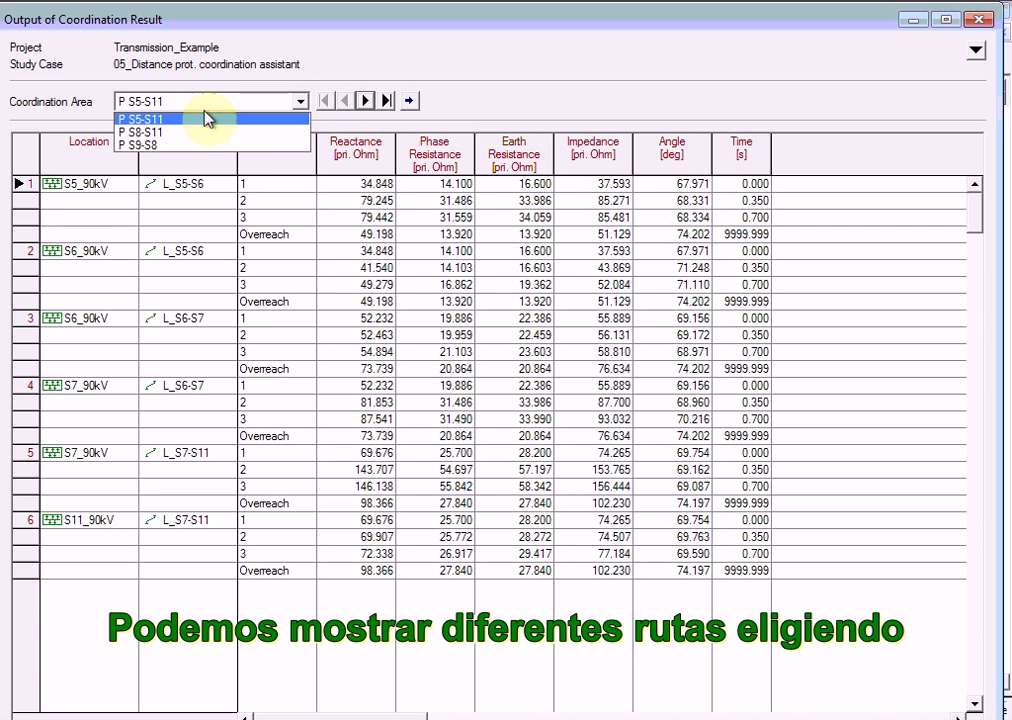
left_click(168, 146)
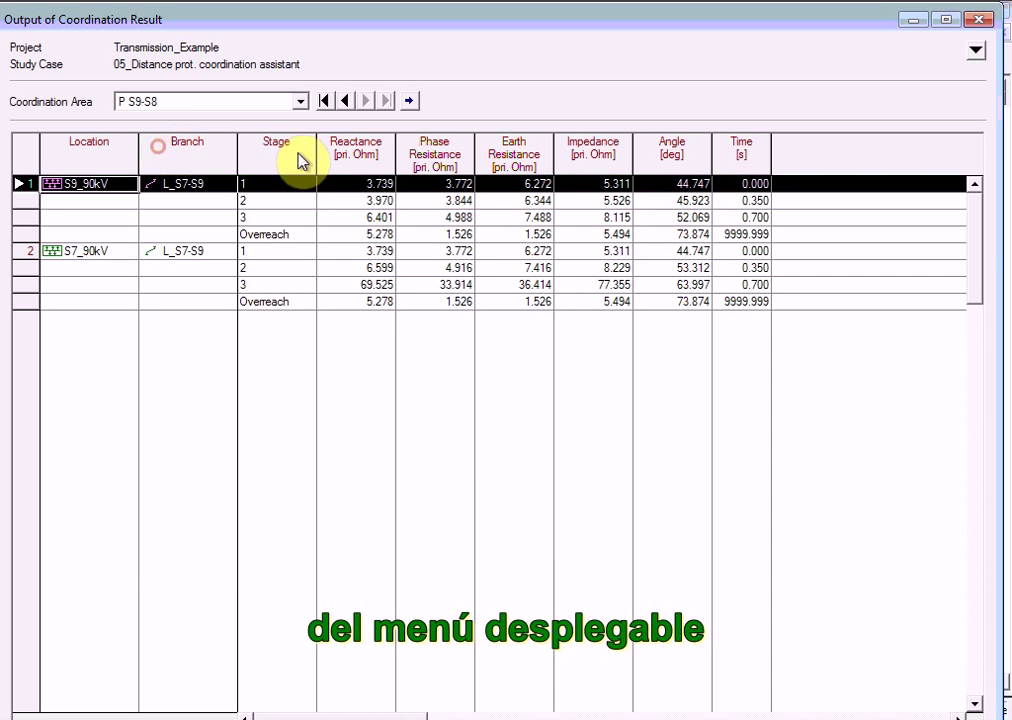
left_click(233, 104)
left_click(220, 133)
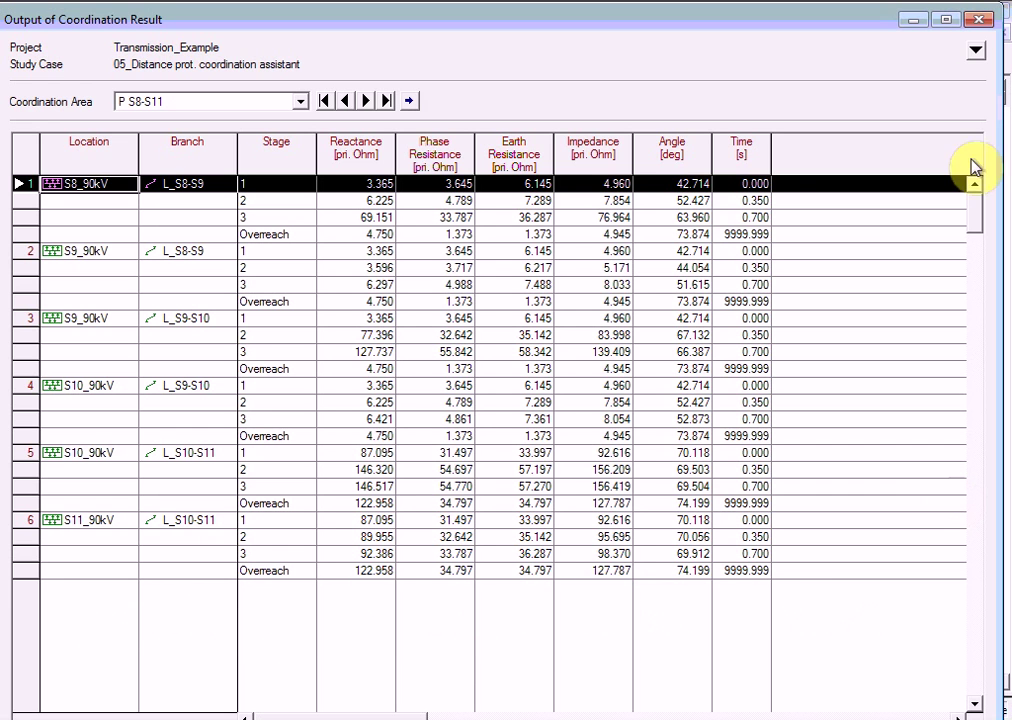
left_click(982, 18)
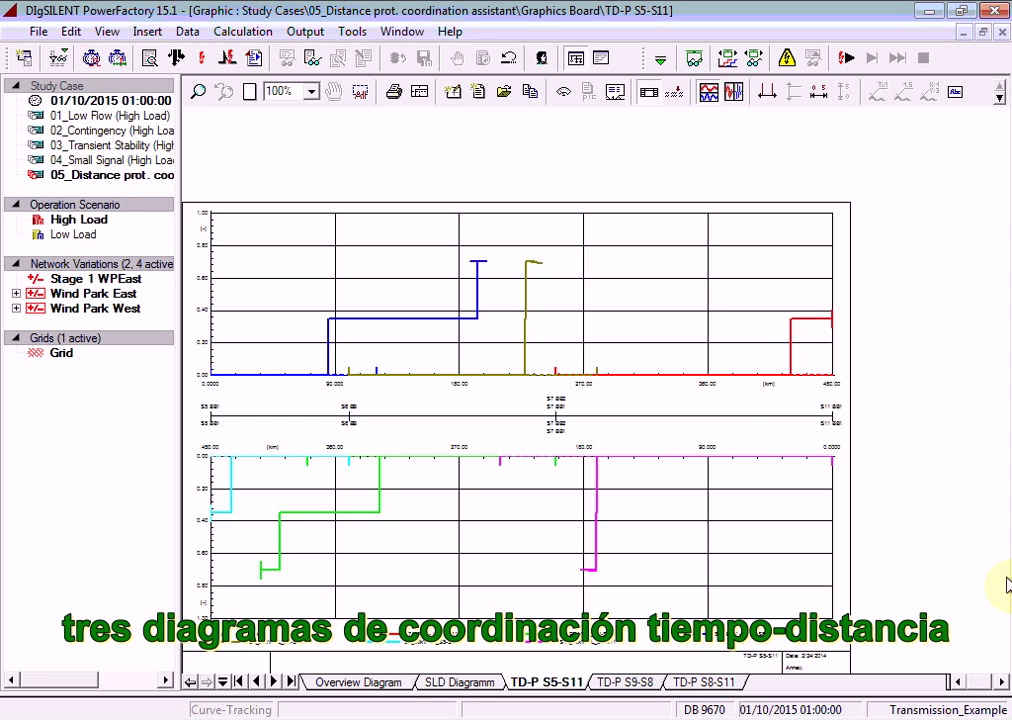
Switch from the TD-P S9-S8 diagram to the TD-P S8-S11 time-distance diagram.
left_click(628, 685)
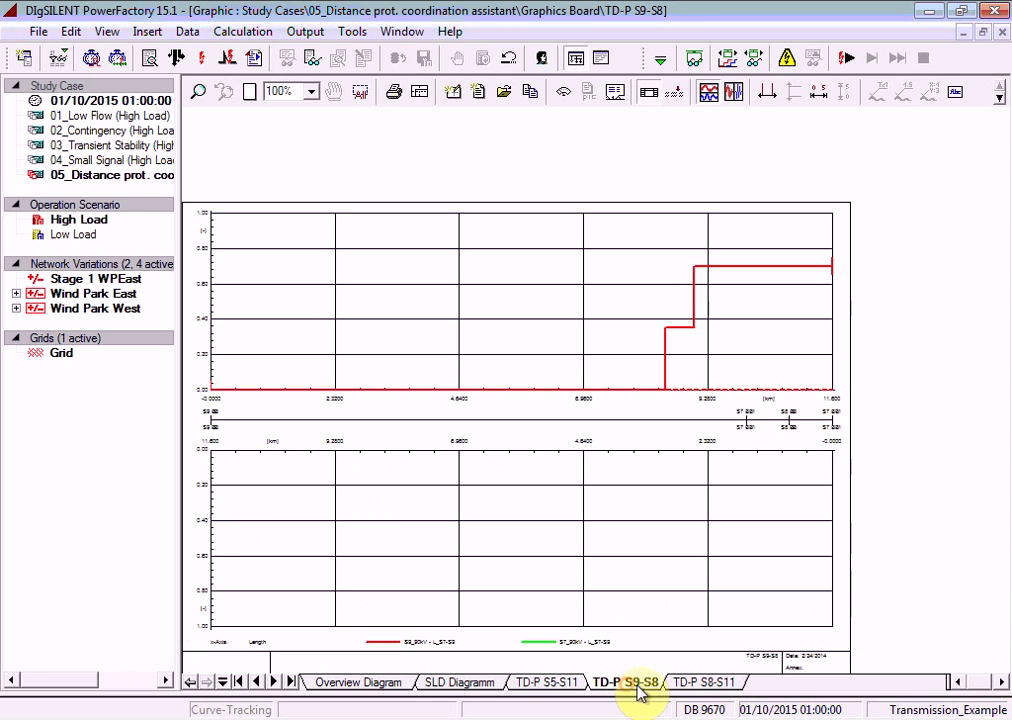
left_click(718, 686)
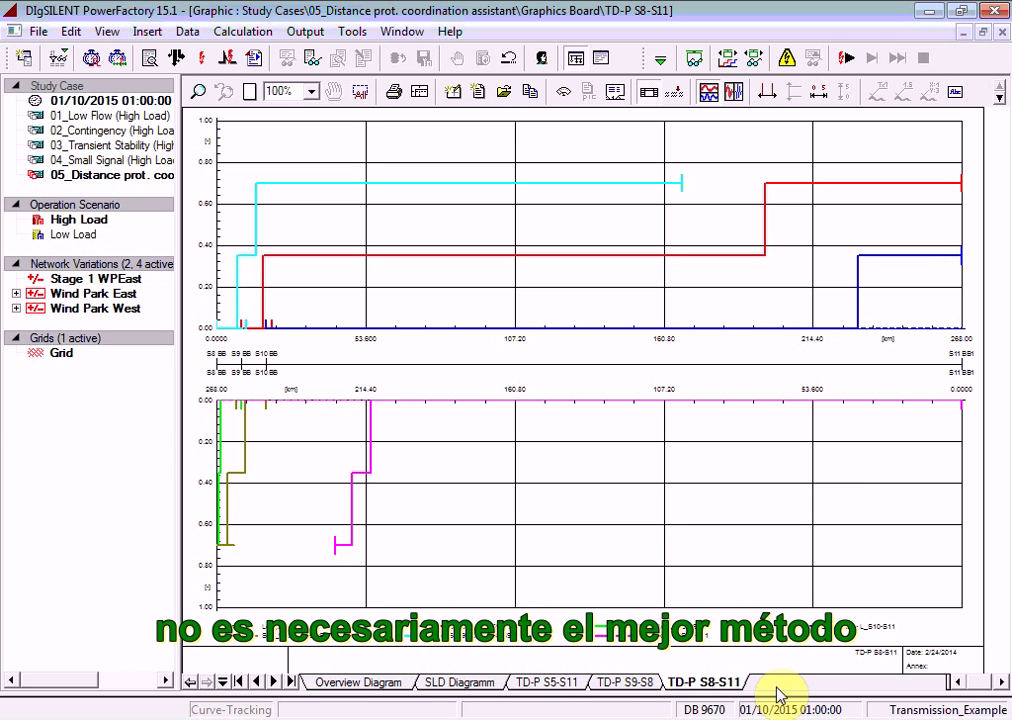
Rerun the coordination assistant with Independent impedance factors 85/60/20% and 120% overreach.
left_click(728, 60)
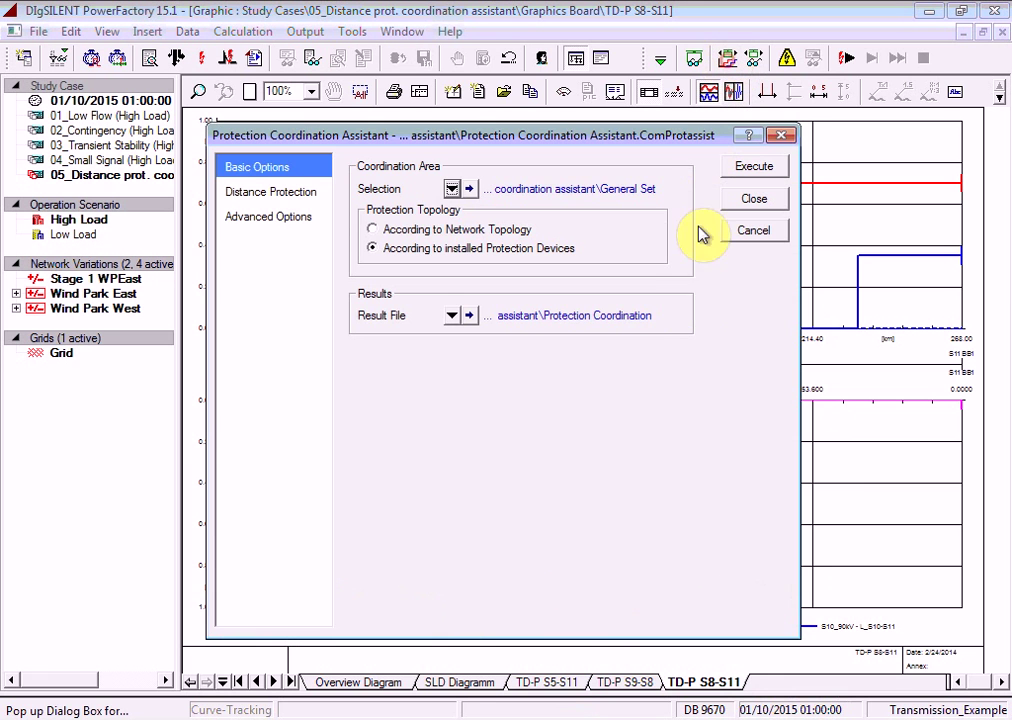
left_click(268, 192)
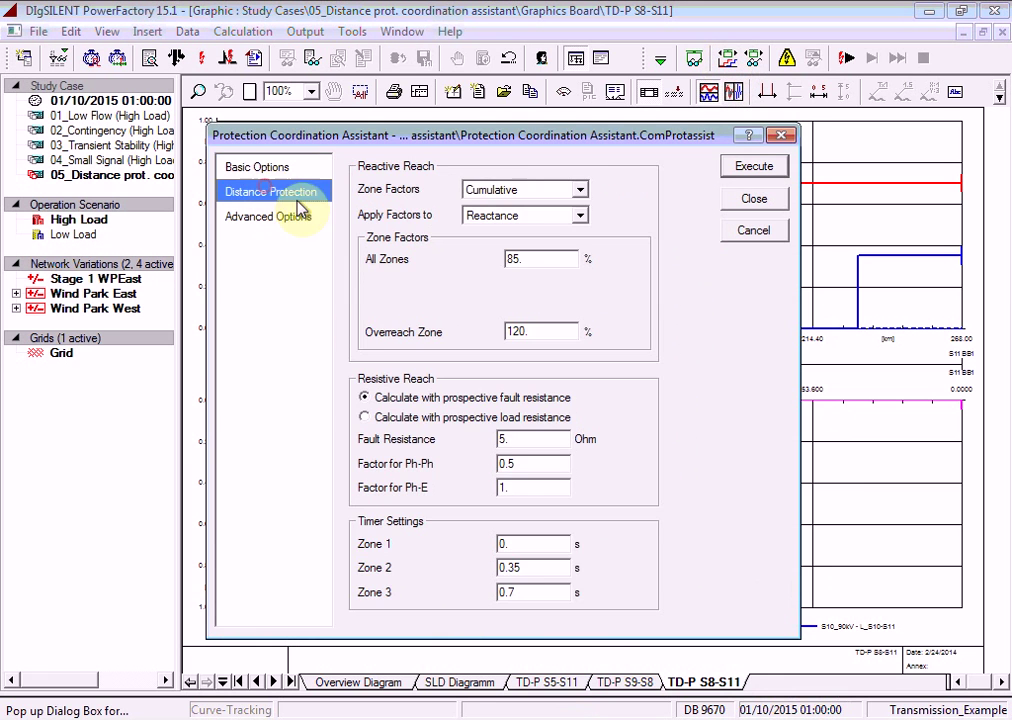
left_click(579, 190)
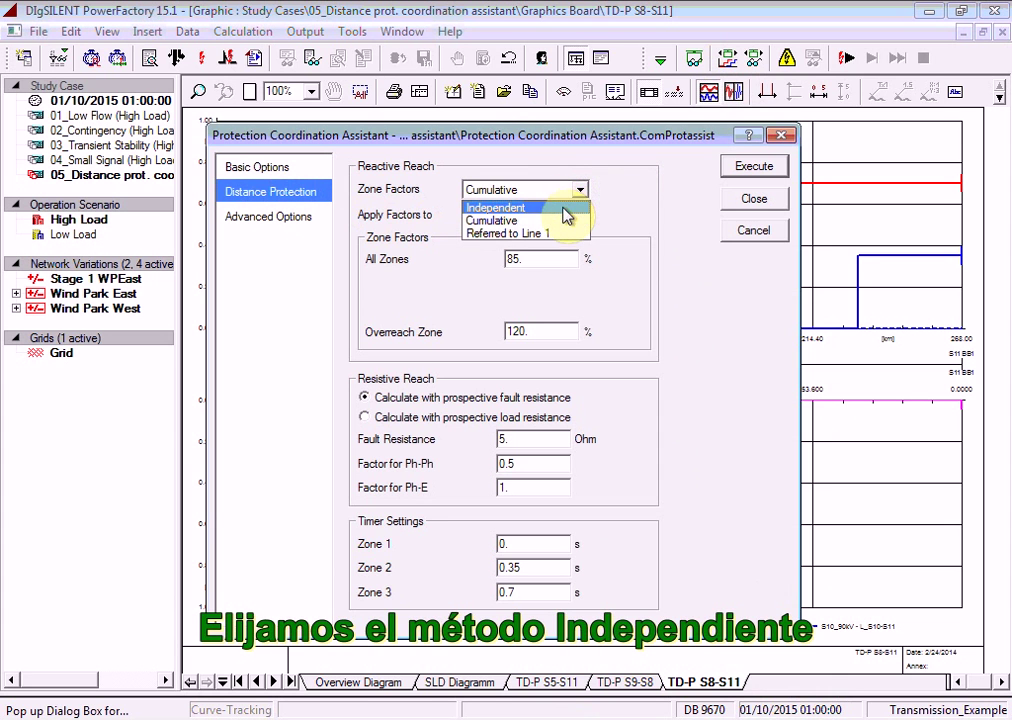
left_click(567, 207)
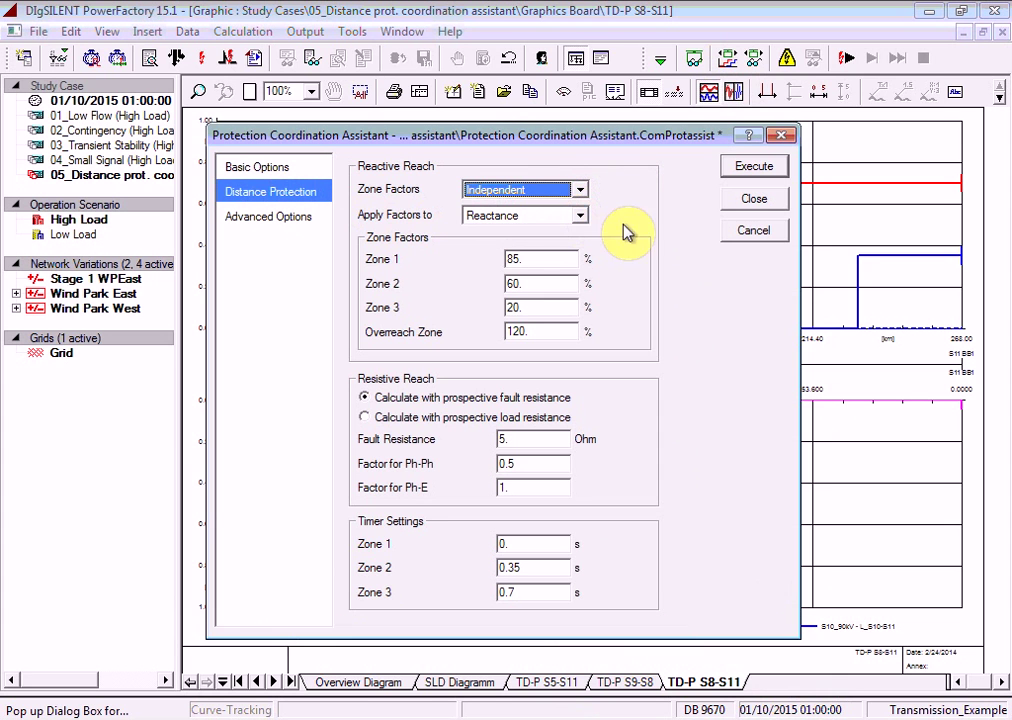
left_click(582, 217)
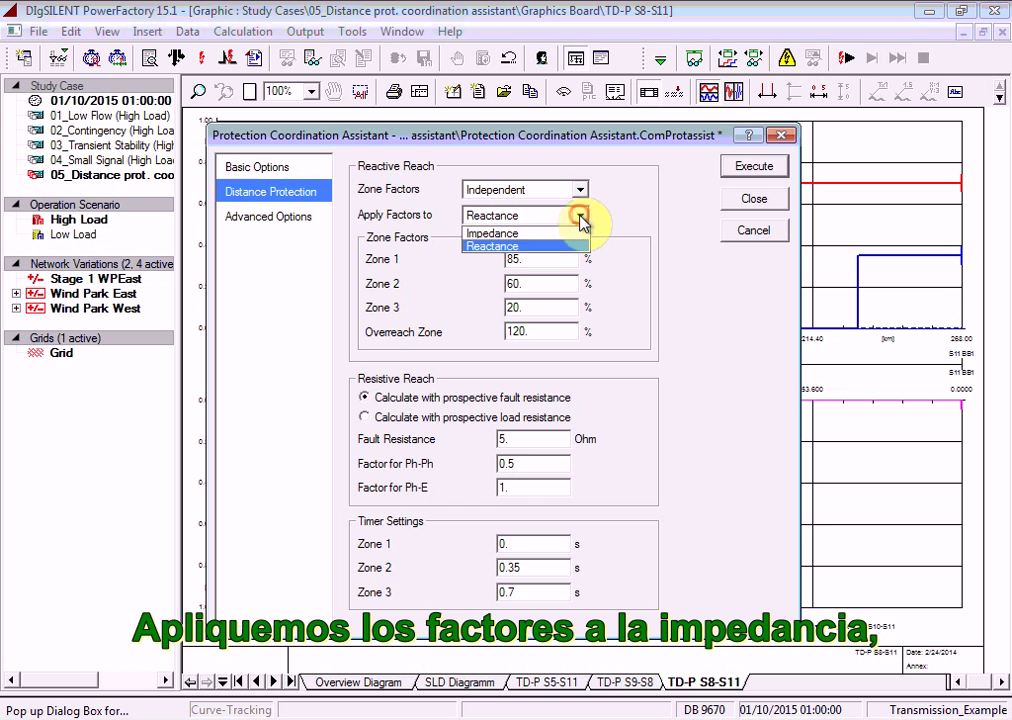
left_click(547, 231)
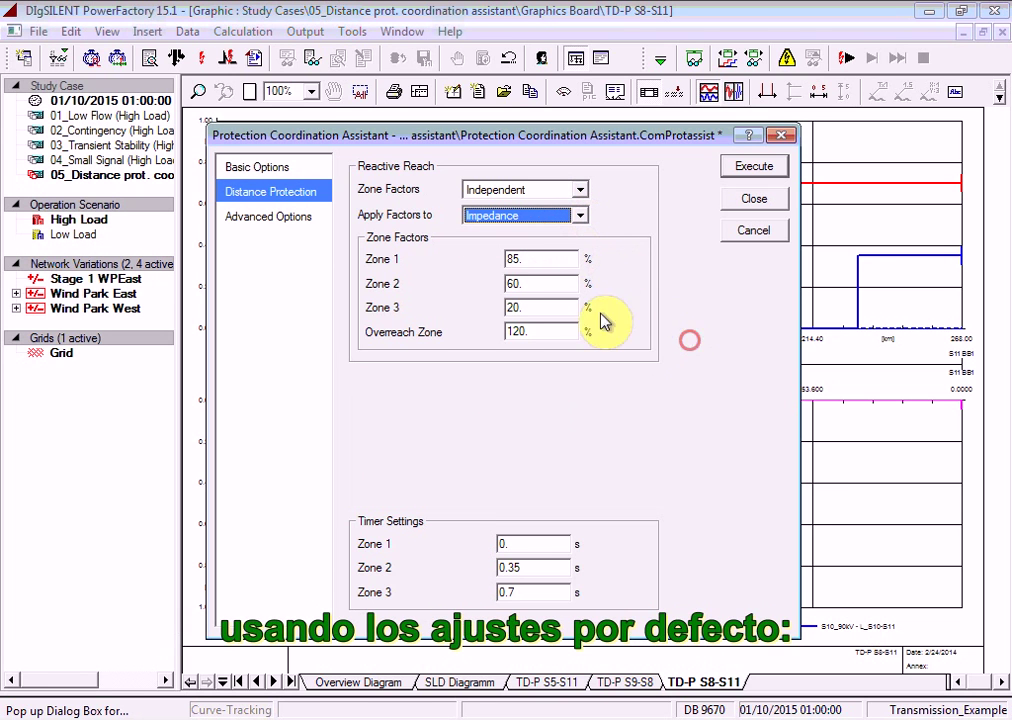
left_click(572, 260)
left_click(571, 284)
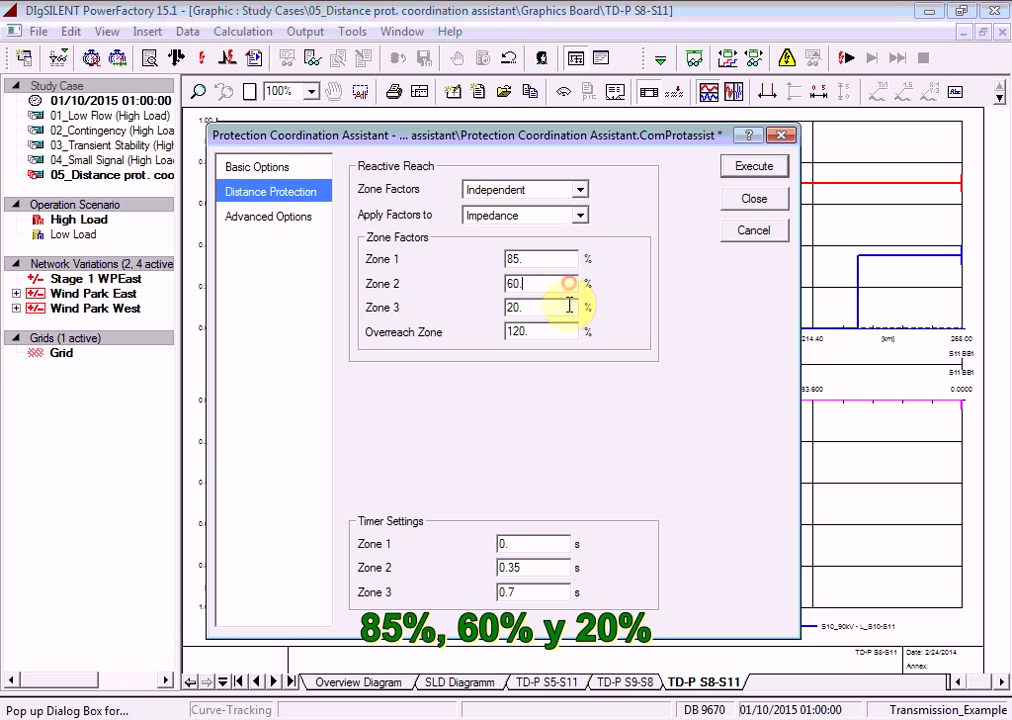
left_click(569, 308)
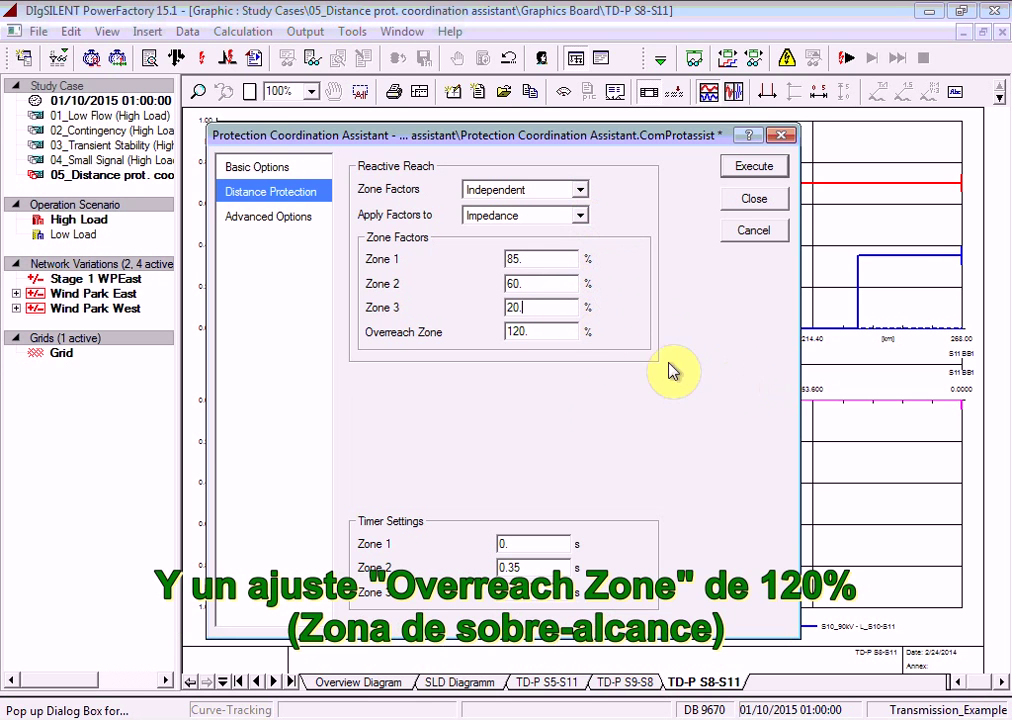
left_click(567, 334)
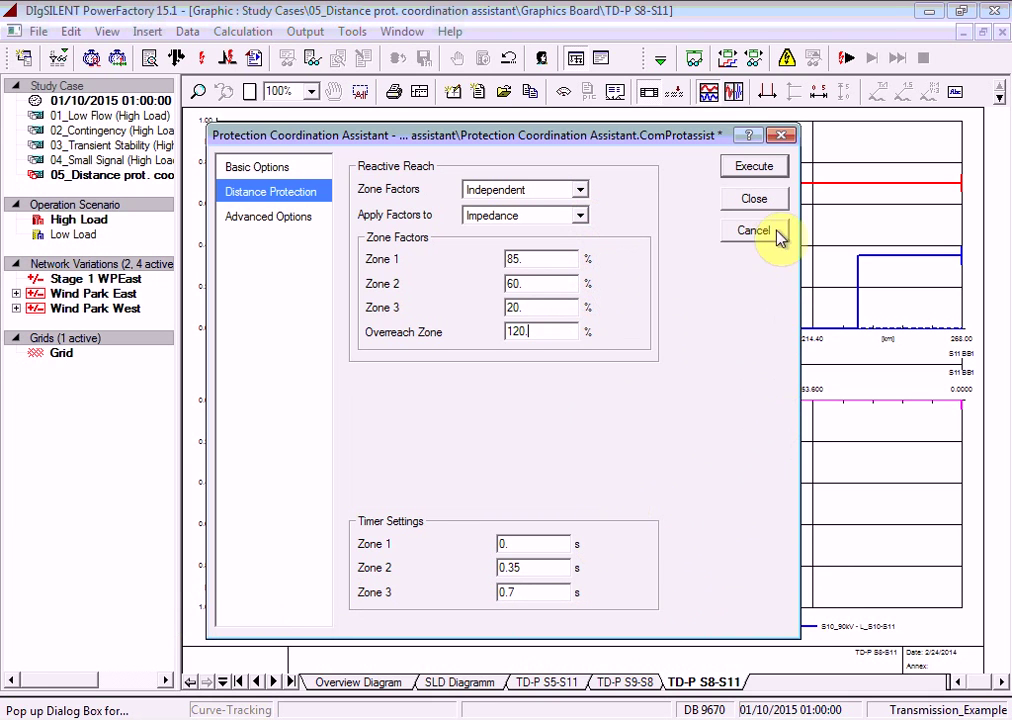
left_click(757, 168)
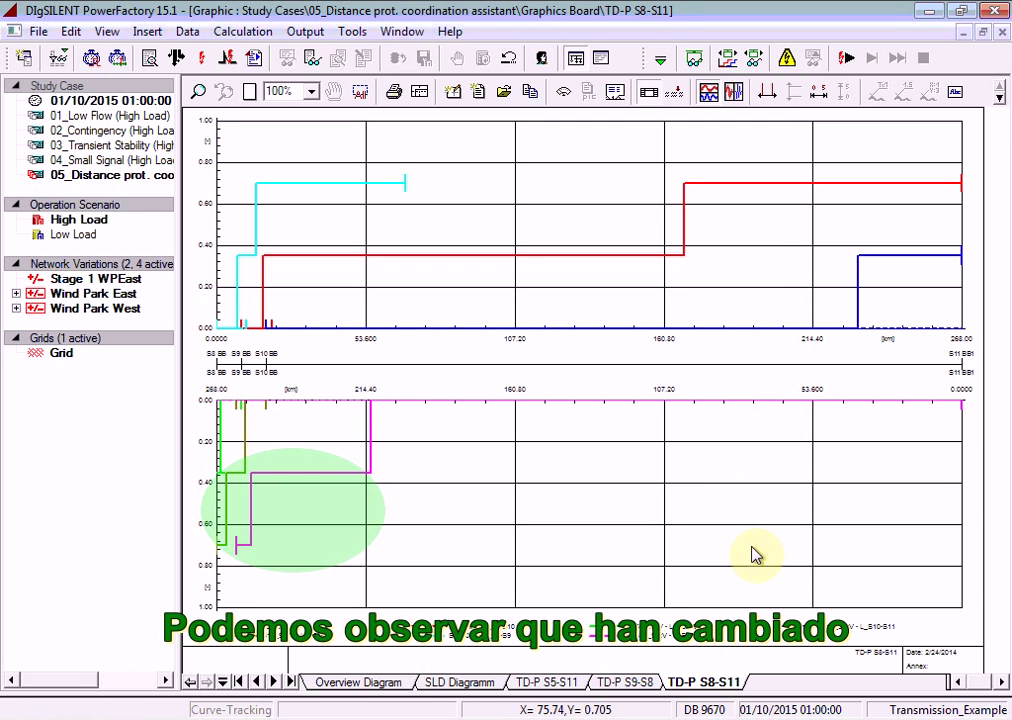